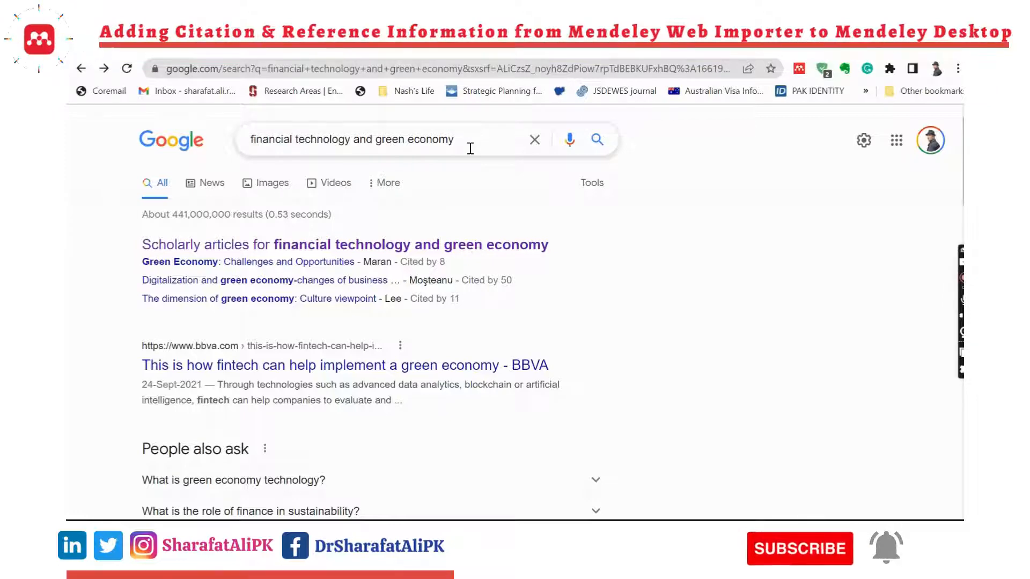
Step: Search Google for "financial technology and green economy" and look through the results
left_click(470, 148)
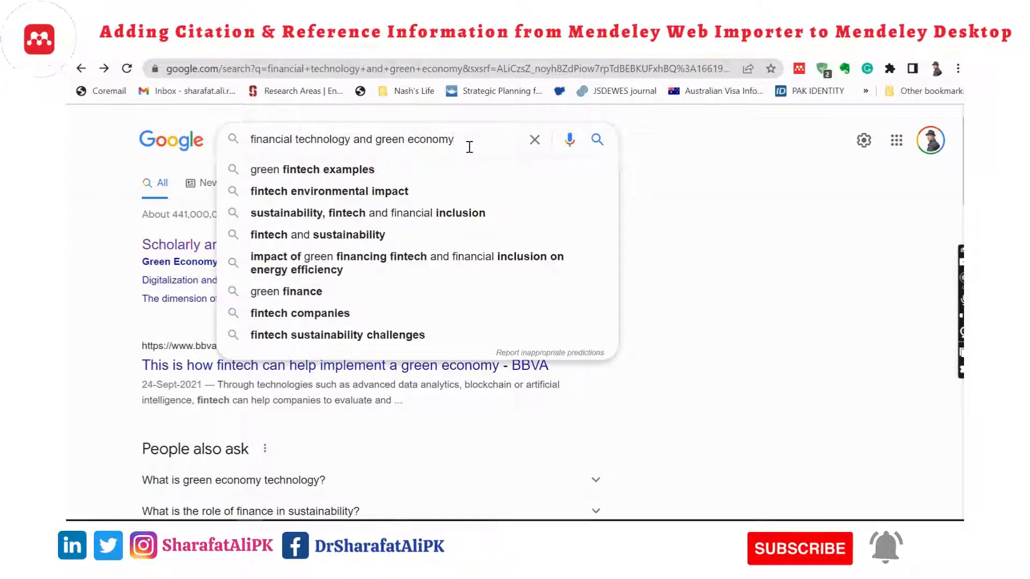
key("Return")
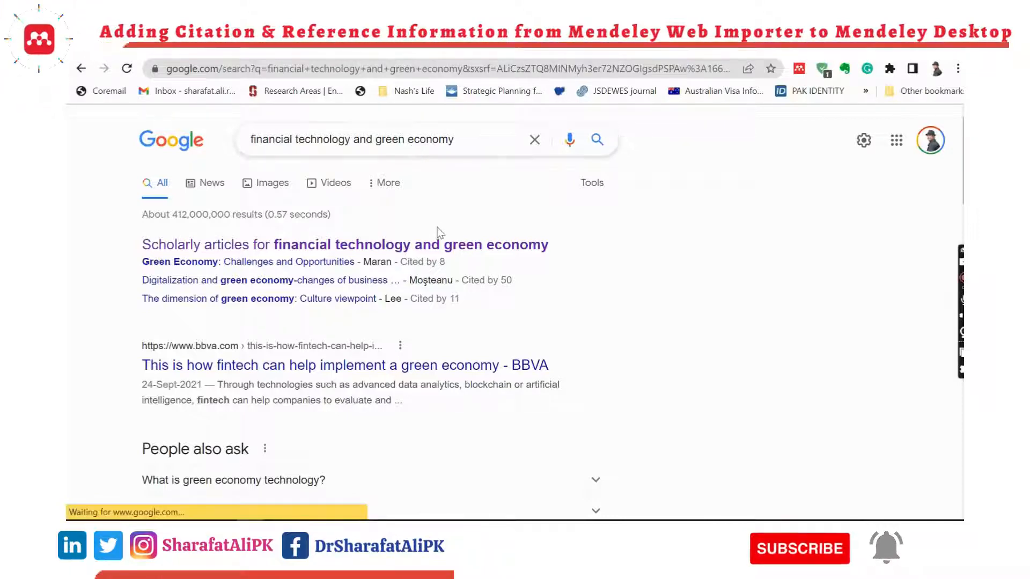
scroll(349, 326, "down", 12)
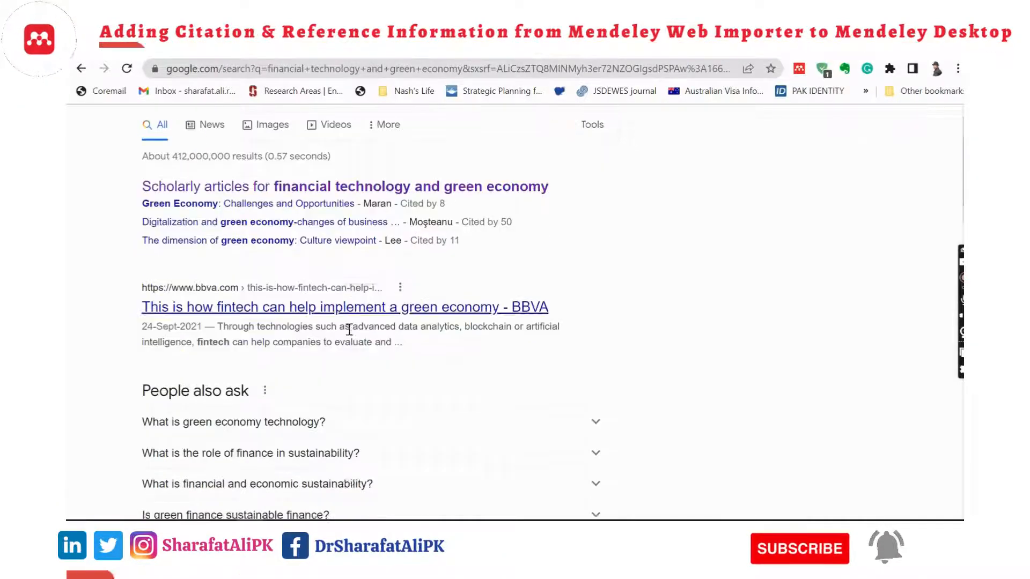
scroll(351, 327, "down", 3)
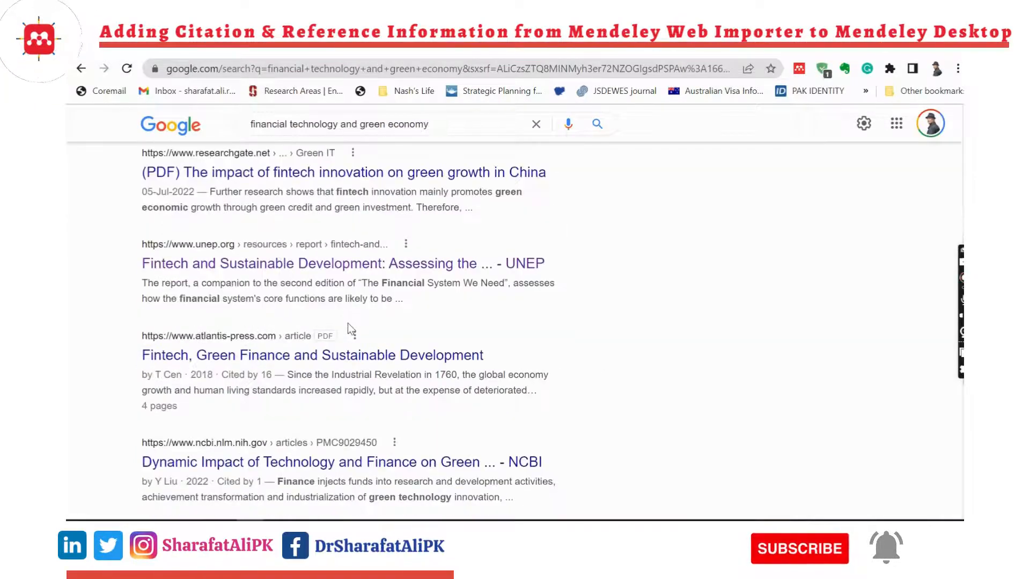
scroll(354, 330, "up", 7)
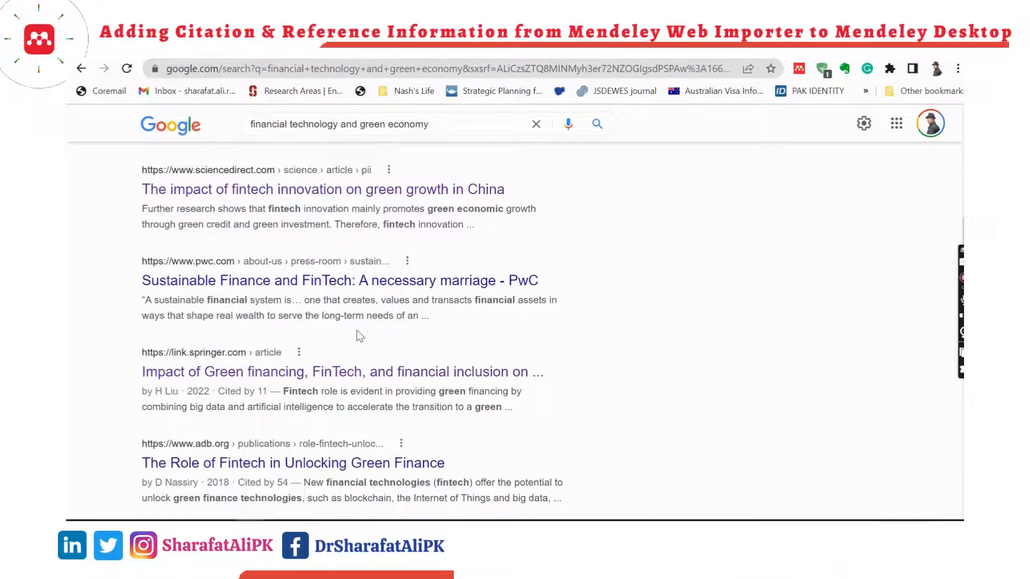
scroll(357, 336, "up", 8)
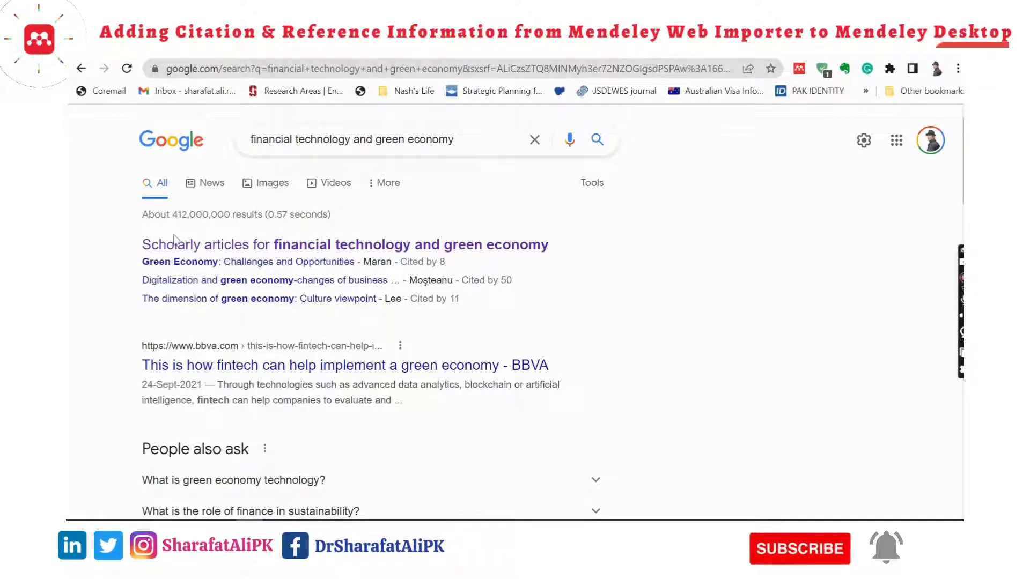
Step: Open the scholarly articles for "financial technology and green economy" and browse the listed papers
left_click(234, 248)
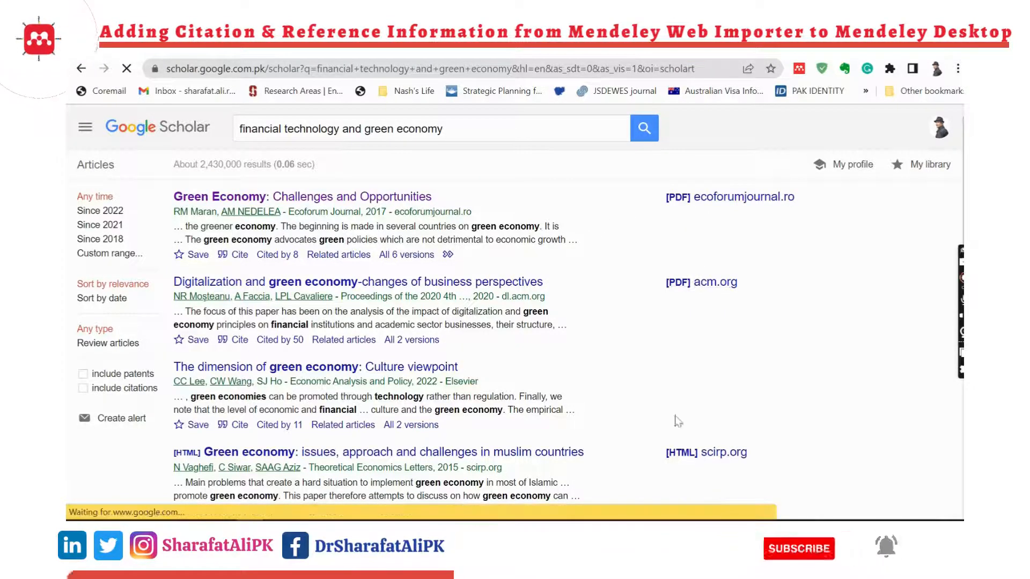
scroll(567, 359, "down", 9)
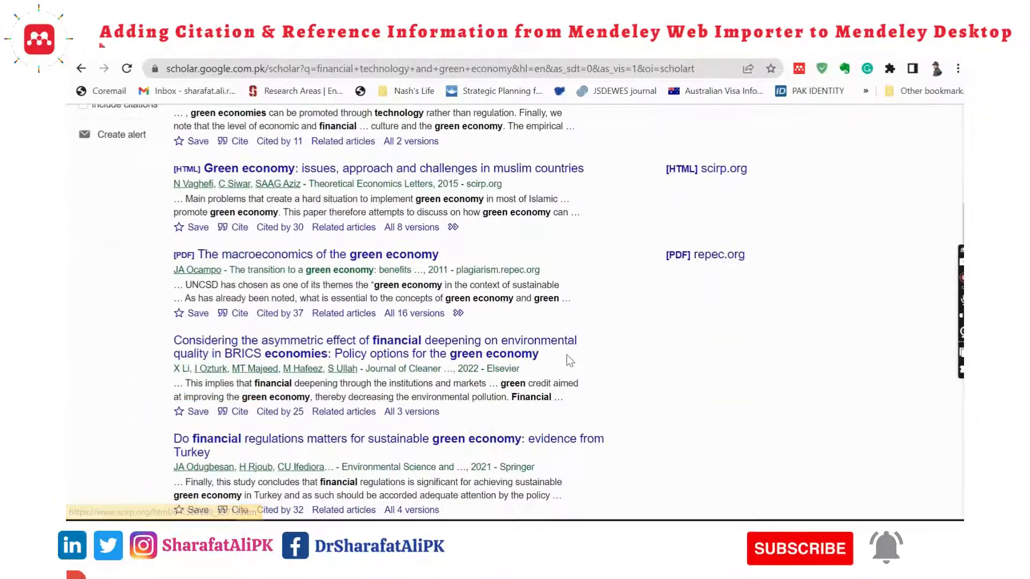
scroll(567, 354, "up", 10)
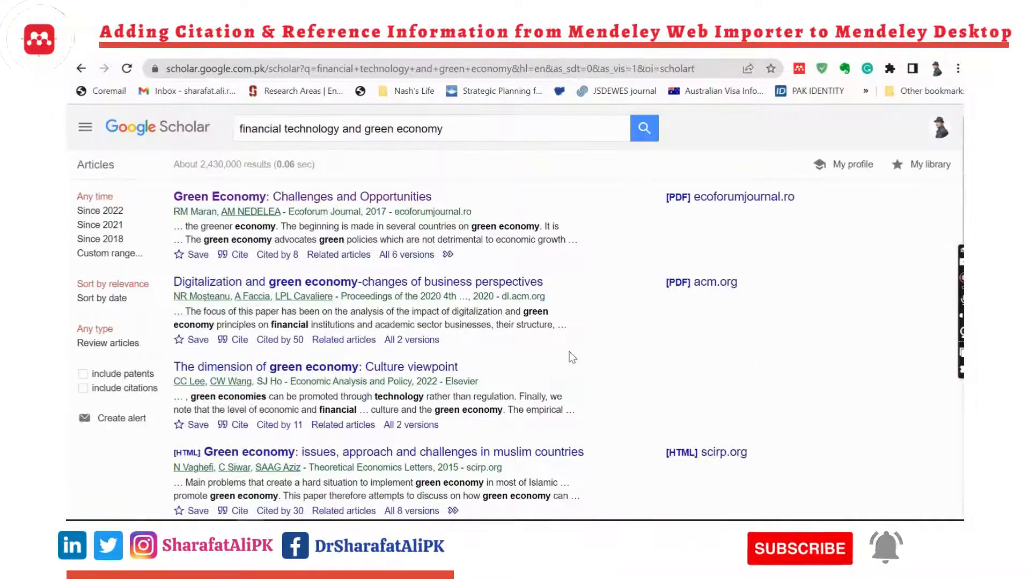
Step: Open the paper "Green Economy: Challenges and Opportunities" and examine its title, abstract, keywords and references
left_click(318, 203)
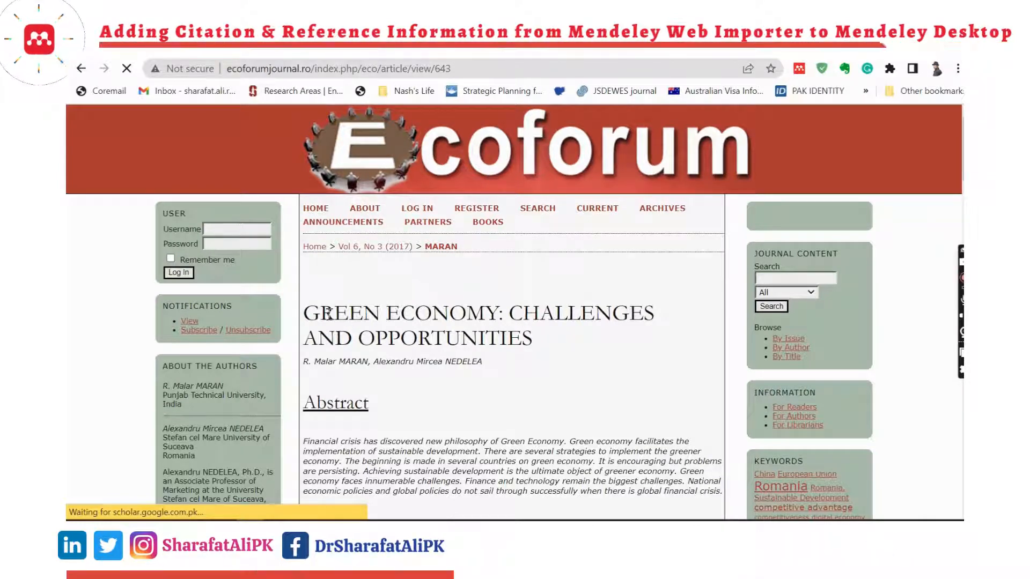
left_click_drag(306, 313, 534, 337)
left_click(582, 369)
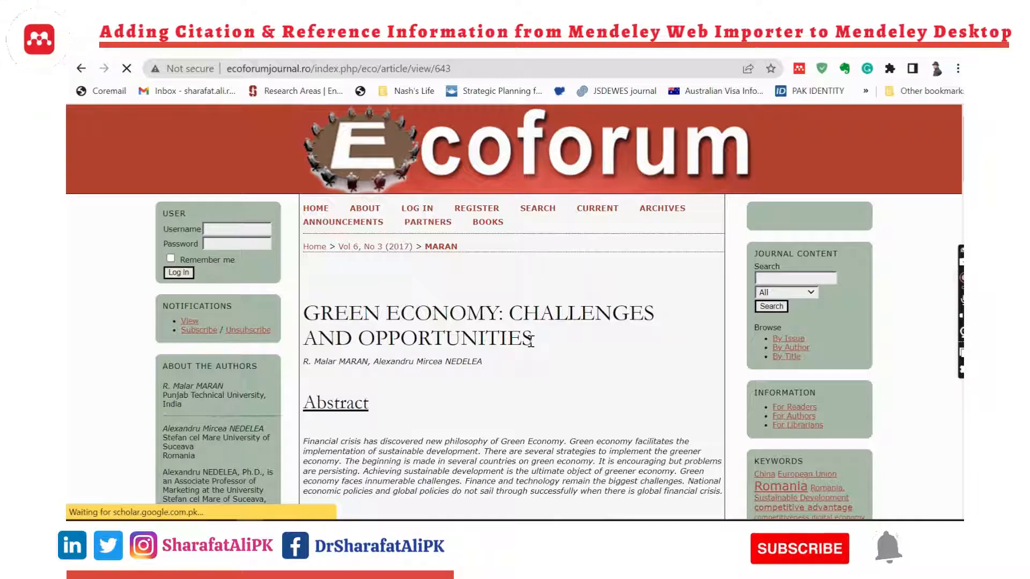
scroll(511, 393, "down", 2)
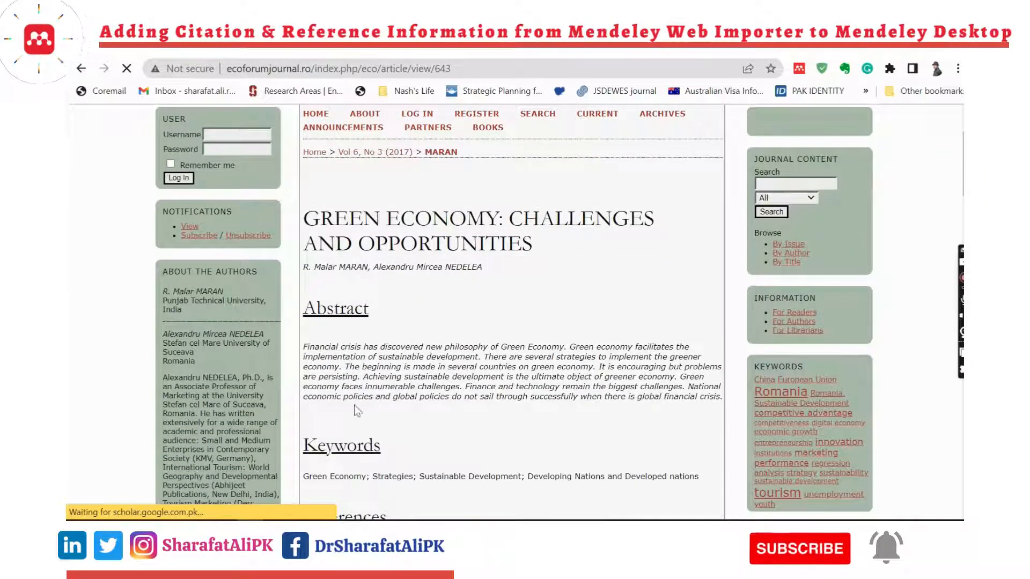
scroll(386, 364, "down", 2)
scroll(407, 429, "down", 4)
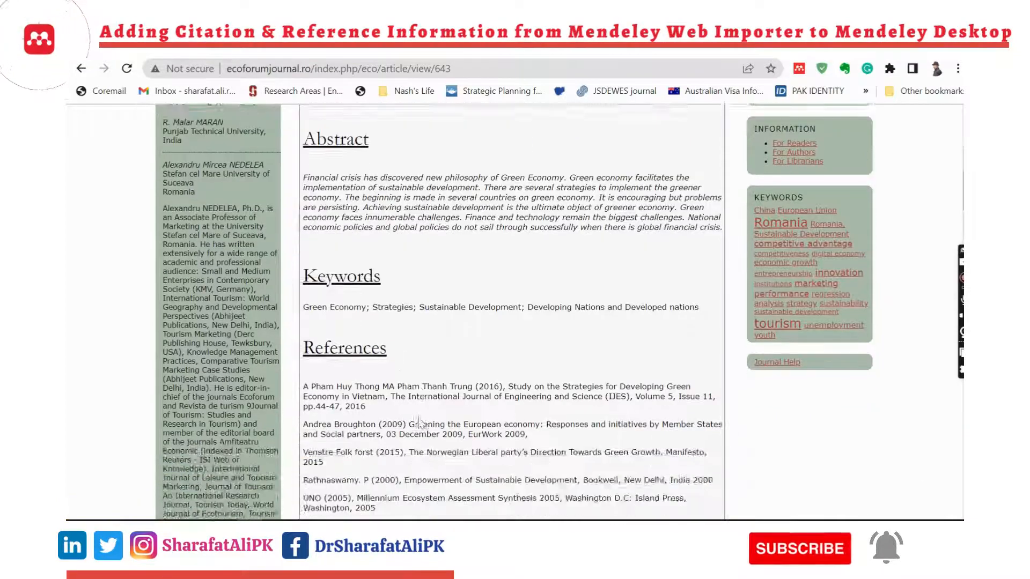
scroll(440, 401, "up", 6)
scroll(439, 402, "up", 2)
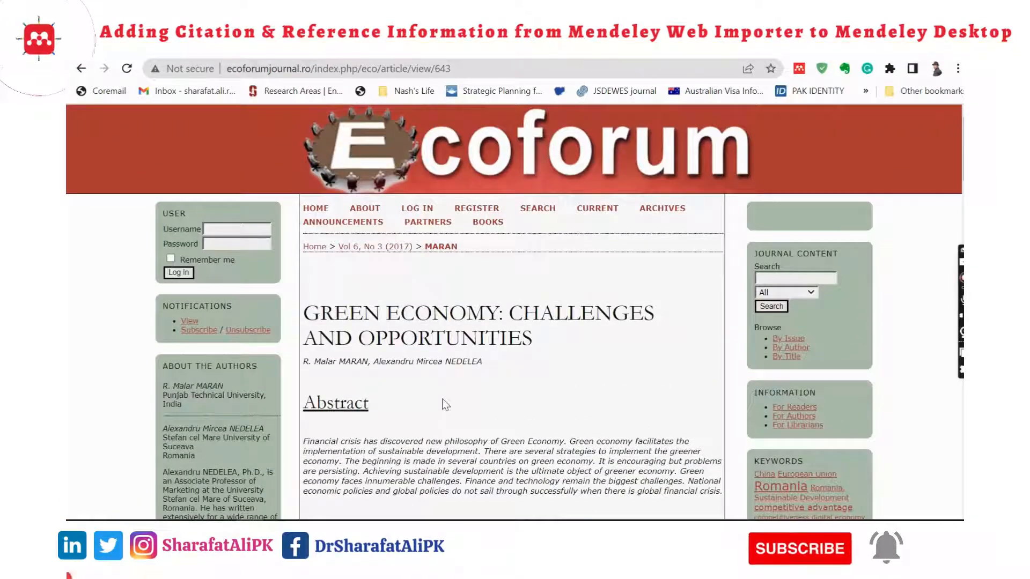
scroll(464, 382, "down", 2)
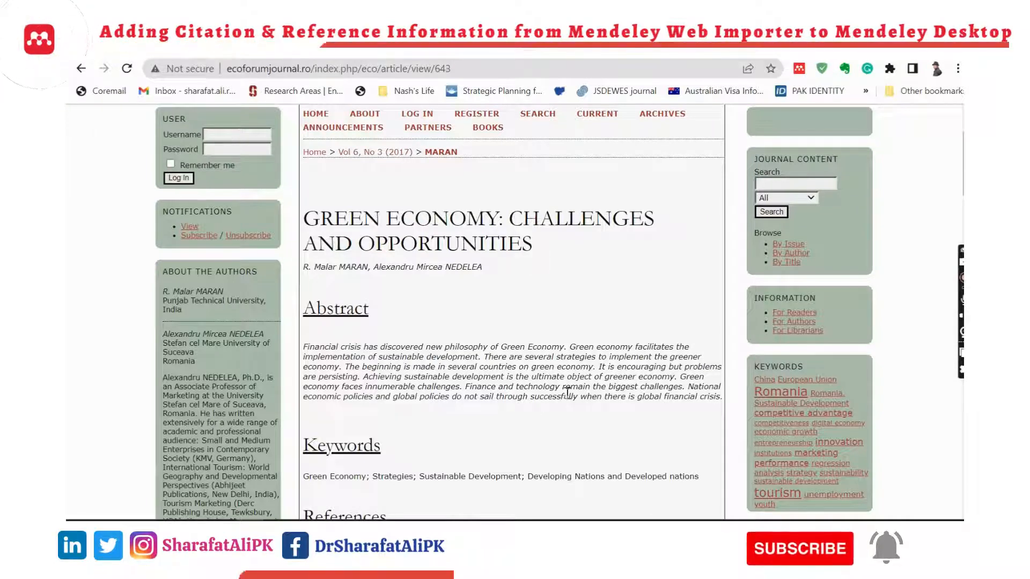
scroll(536, 394, "up", 2)
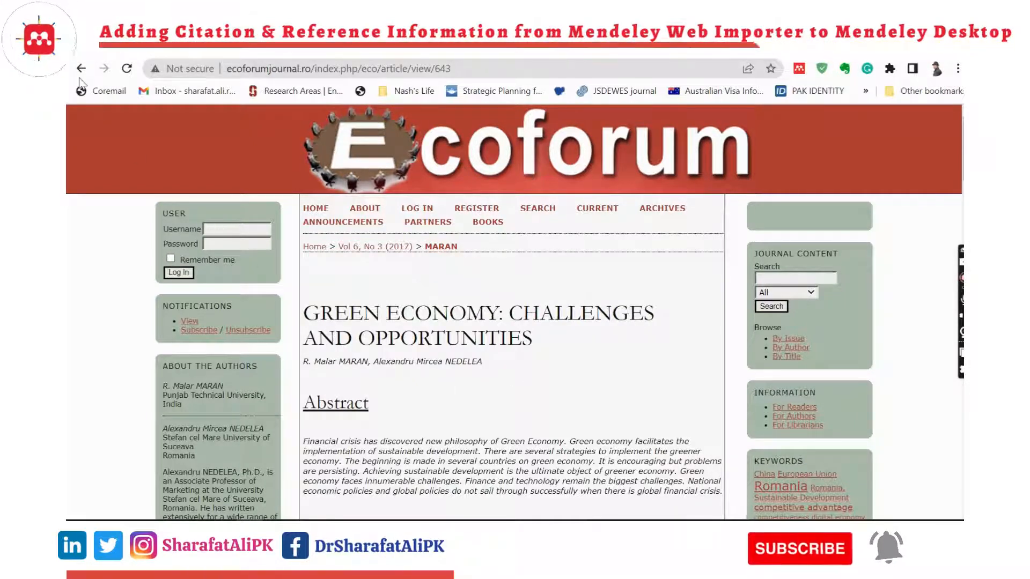
Step: Return to the Google Scholar results, open "The dimension of green economy: Culture viewpoint" on ScienceDirect and review the article page
key("alt+Left")
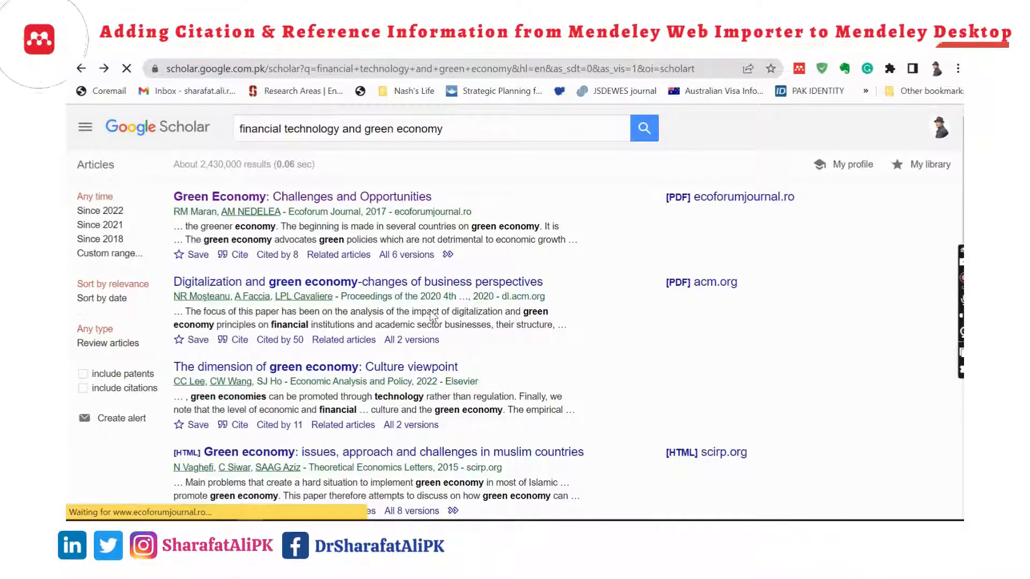
scroll(416, 348, "down", 2)
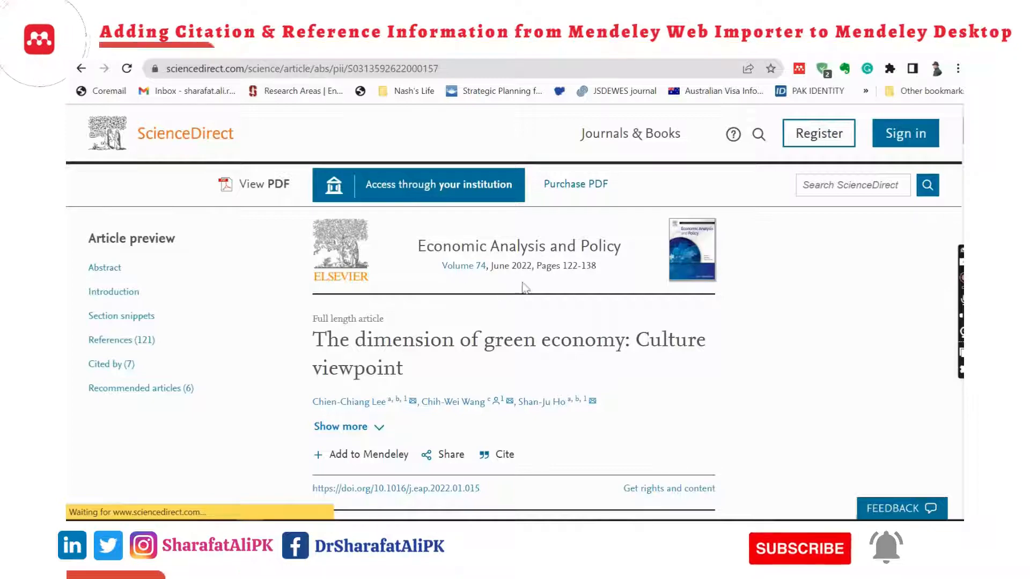
scroll(531, 346, "down", 2)
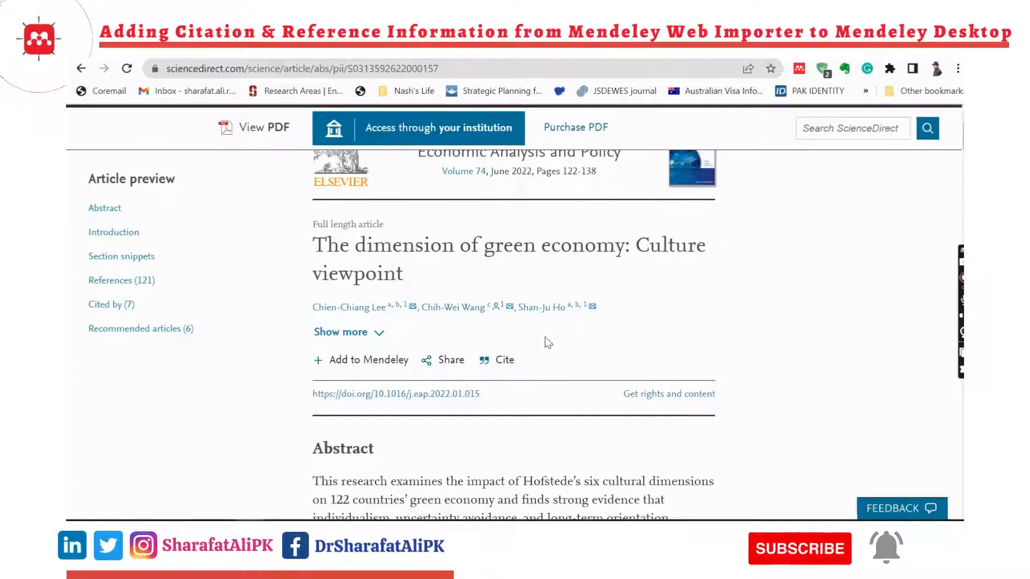
scroll(536, 345, "down", 4)
scroll(547, 341, "down", 2)
scroll(548, 339, "down", 10)
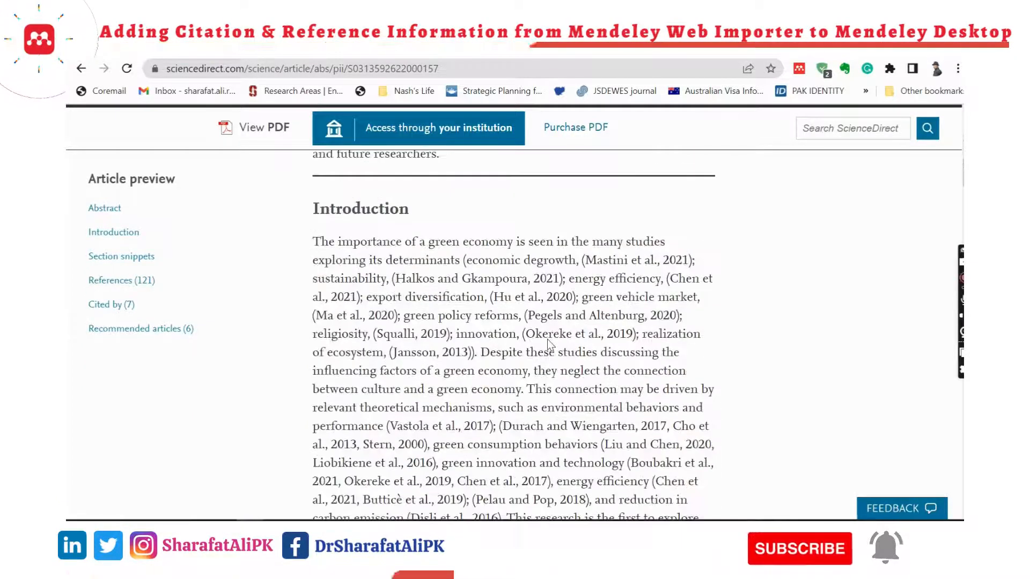
scroll(548, 340, "up", 12)
scroll(550, 346, "up", 5)
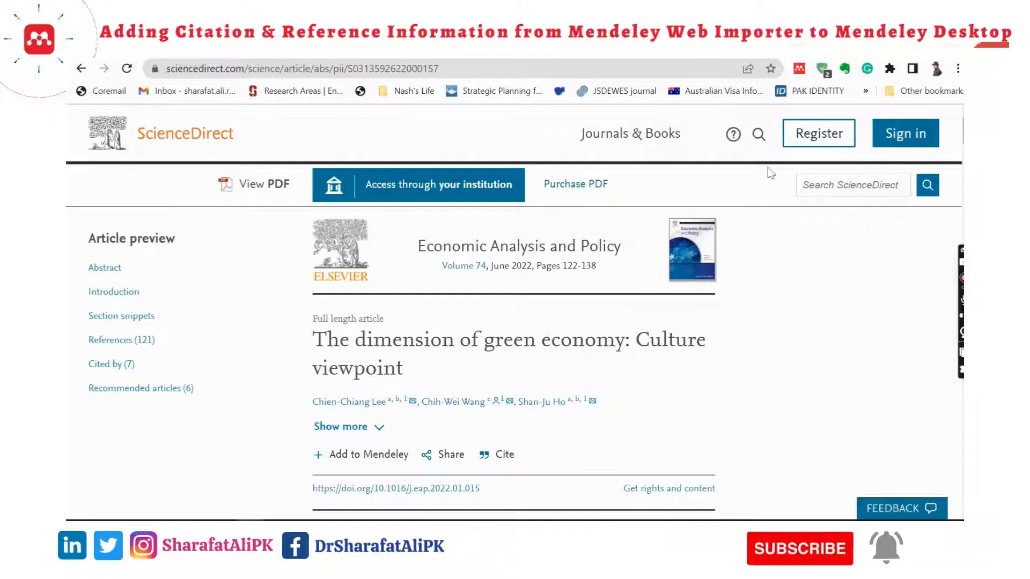
Step: Add the reference "The dimension of green economy: Culture viewpoint" to the AAA collection with Mendeley Web Importer
left_click(798, 68)
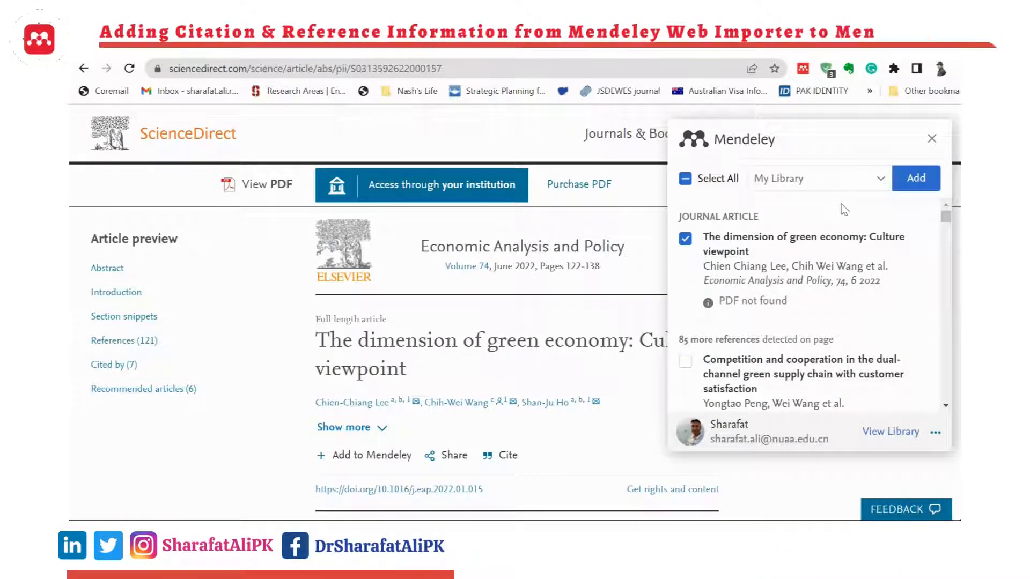
left_click(787, 189)
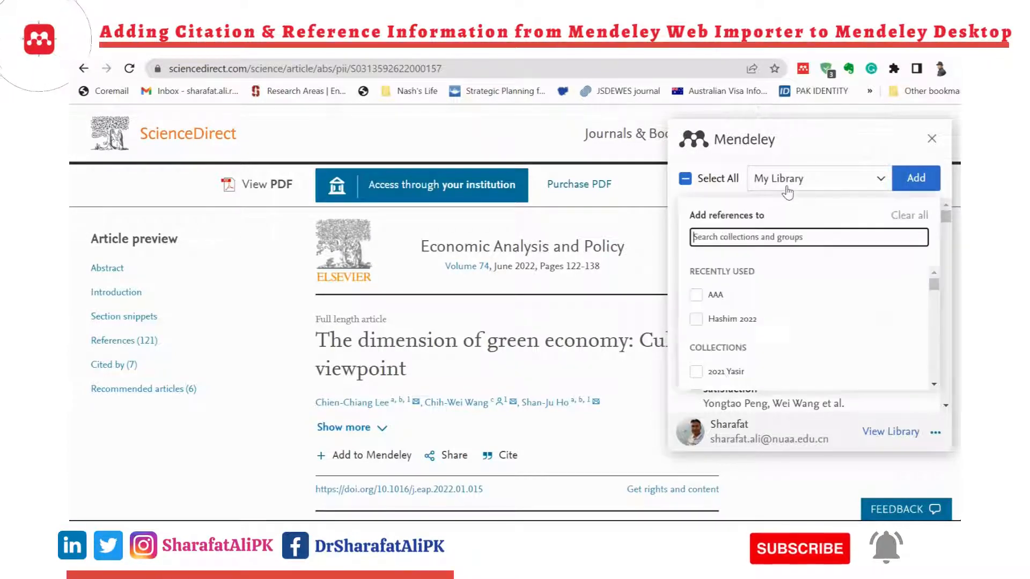
left_click(696, 297)
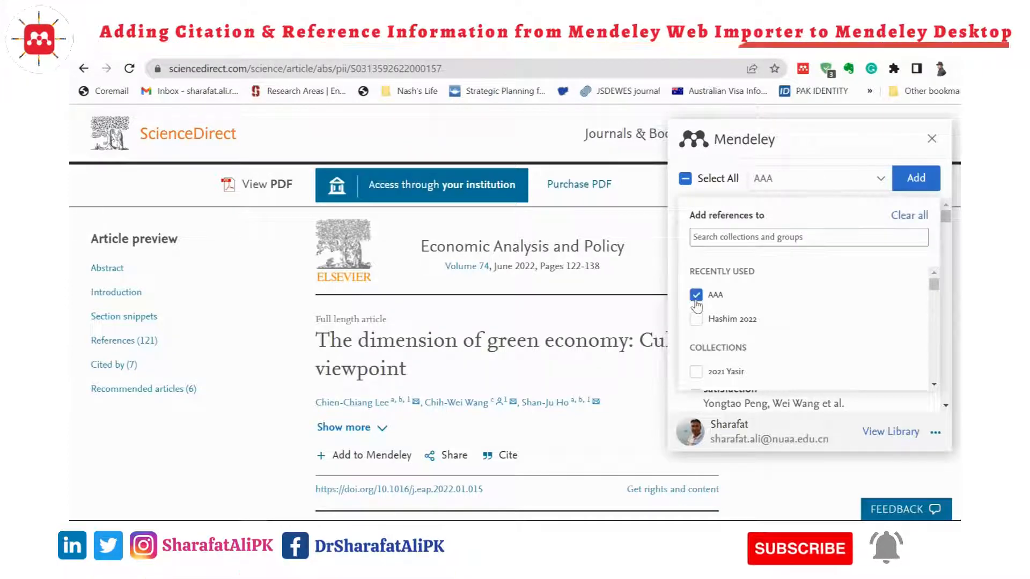
left_click(916, 178)
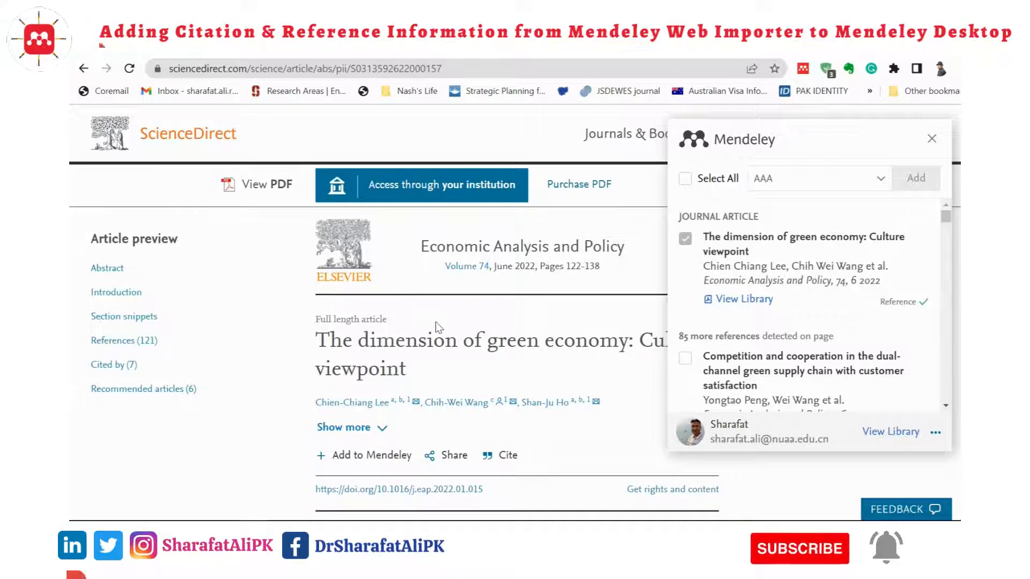
scroll(436, 329, "down", 2)
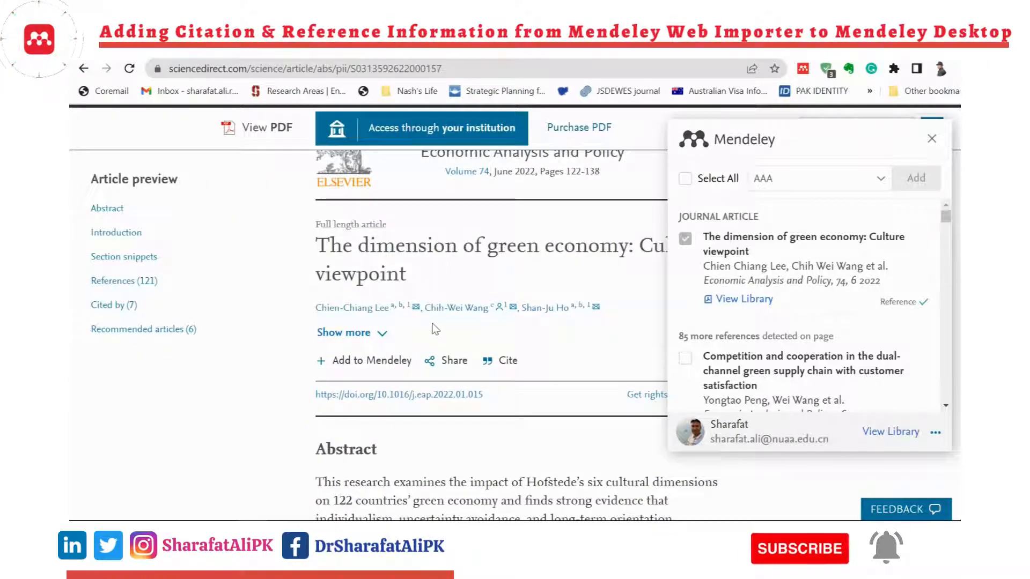
scroll(450, 337, "up", 1)
scroll(452, 340, "up", 2)
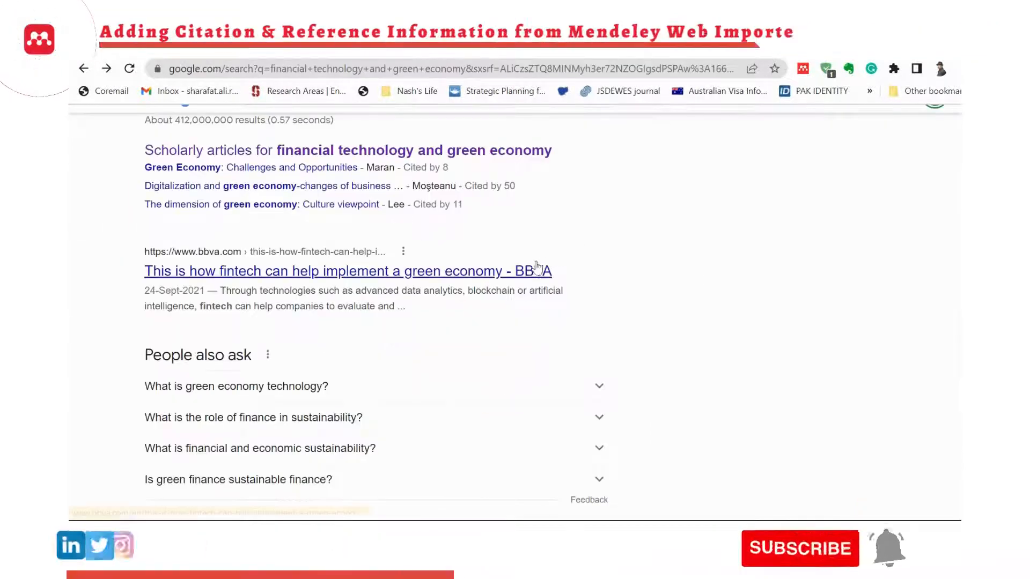
Step: Open the BBVA article "This is how fintech can help implement a green economy" from the Google results
scroll(512, 247, "up", 2)
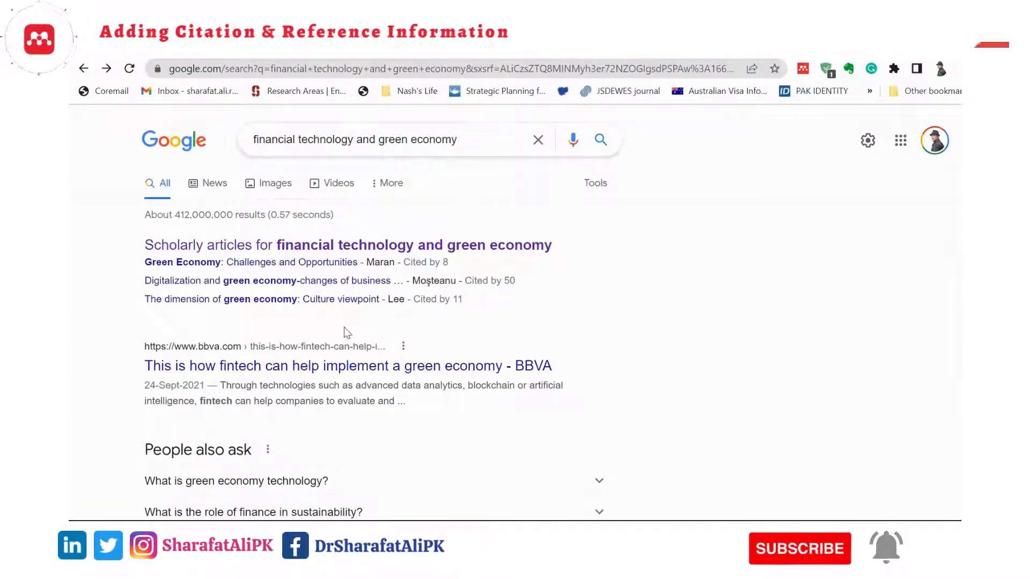
scroll(345, 326, "down", 2)
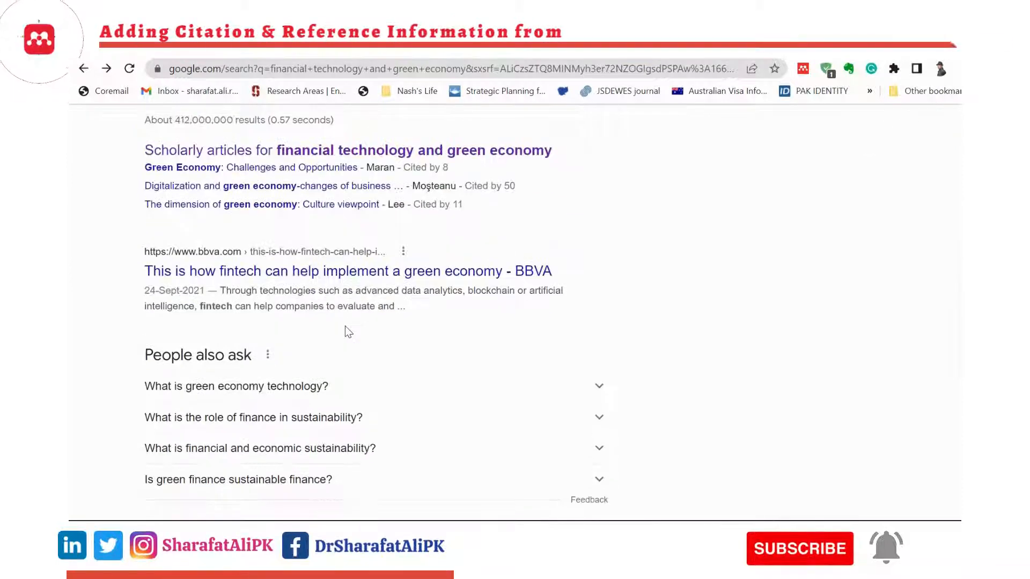
left_click(204, 272)
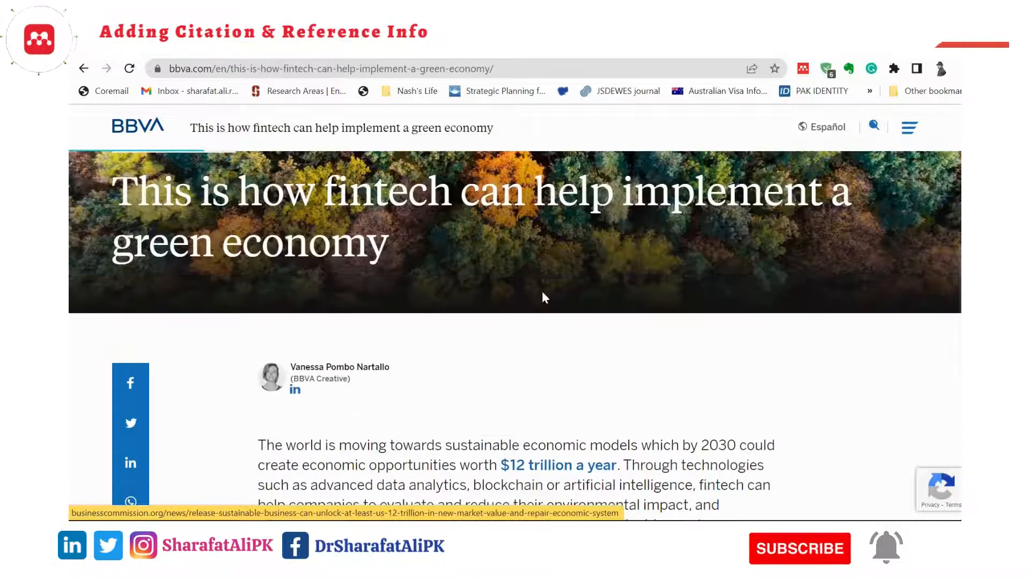
scroll(543, 290, "up", 2)
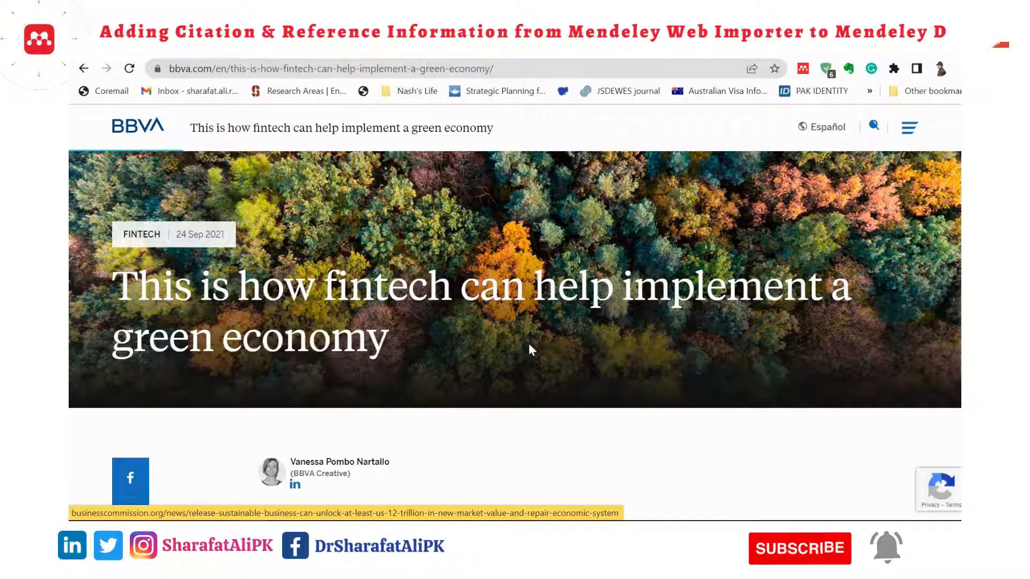
Step: Select the detected BBVA web page reference in Mendeley Web Importer and open its details for editing
left_click(803, 69)
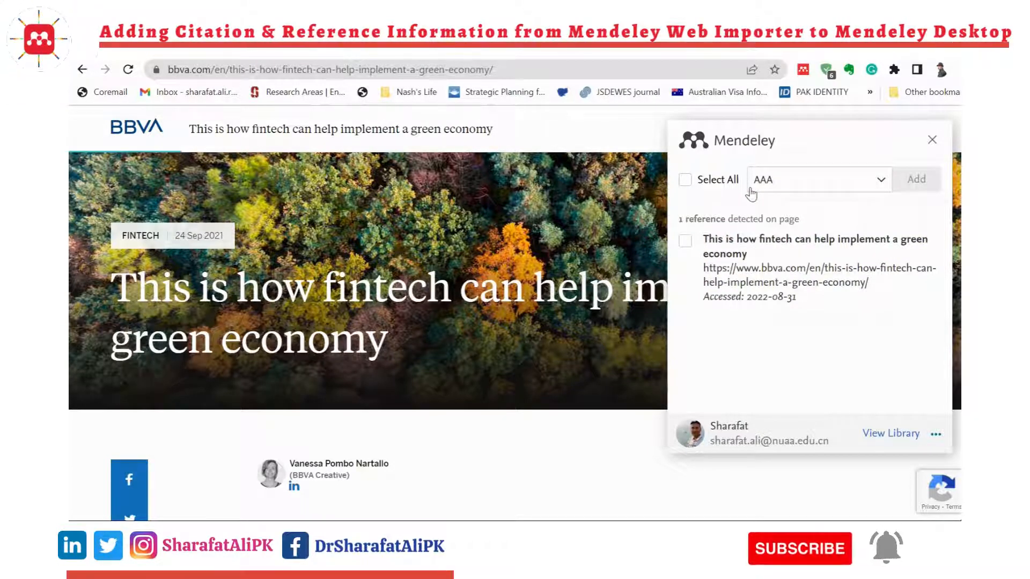
left_click(687, 243)
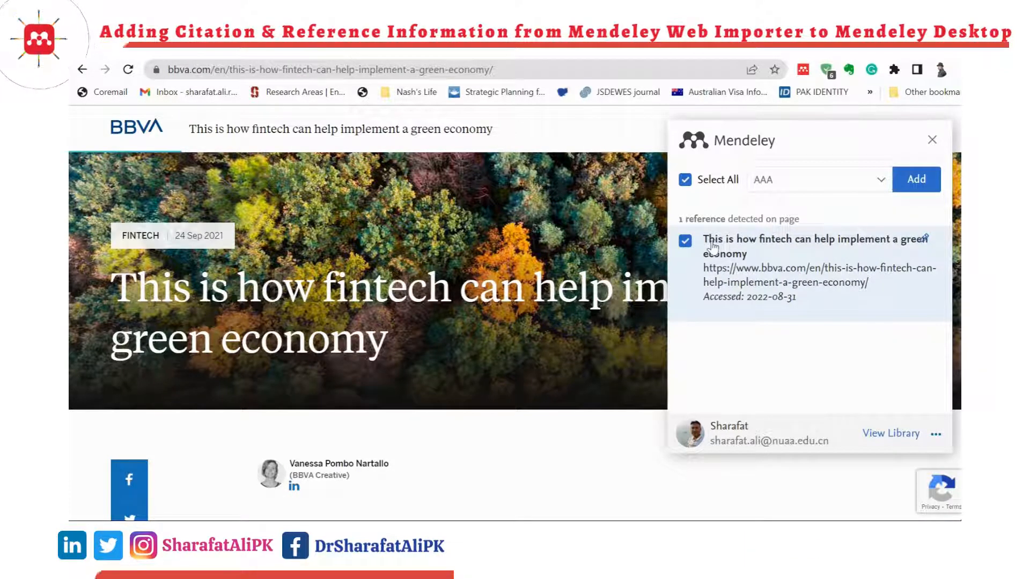
left_click(713, 253)
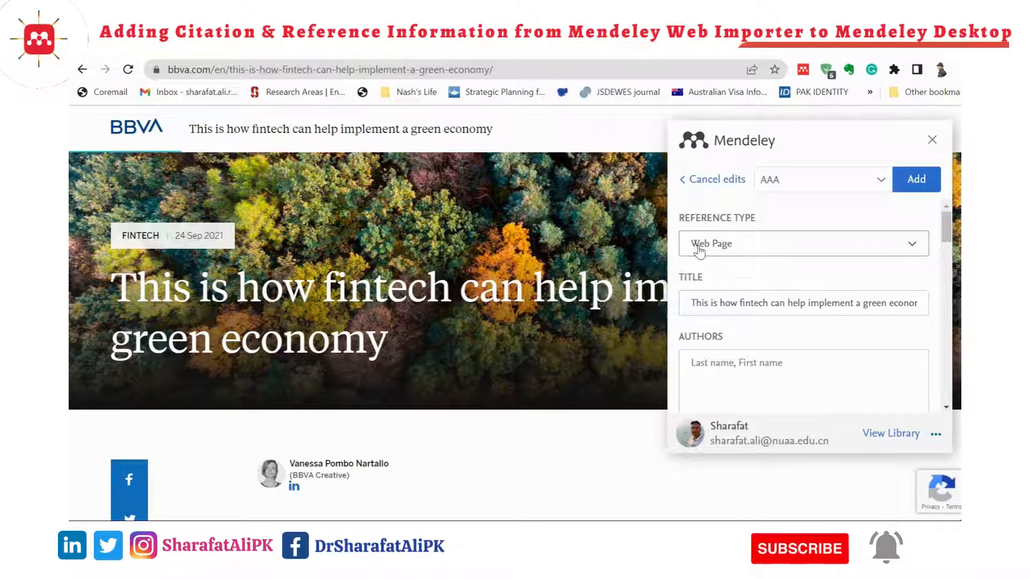
left_click(746, 255)
left_click(746, 255)
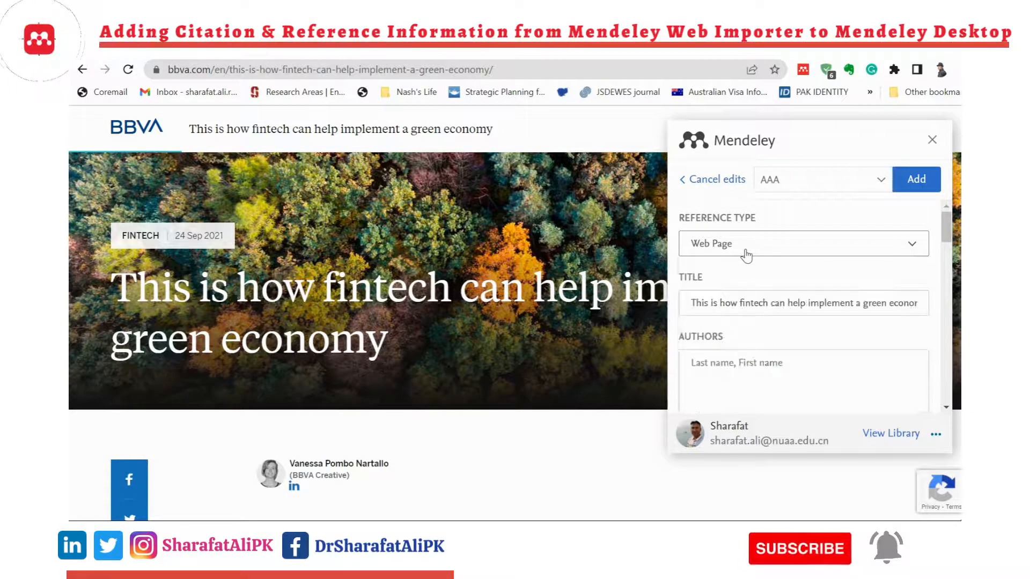
left_click(753, 303)
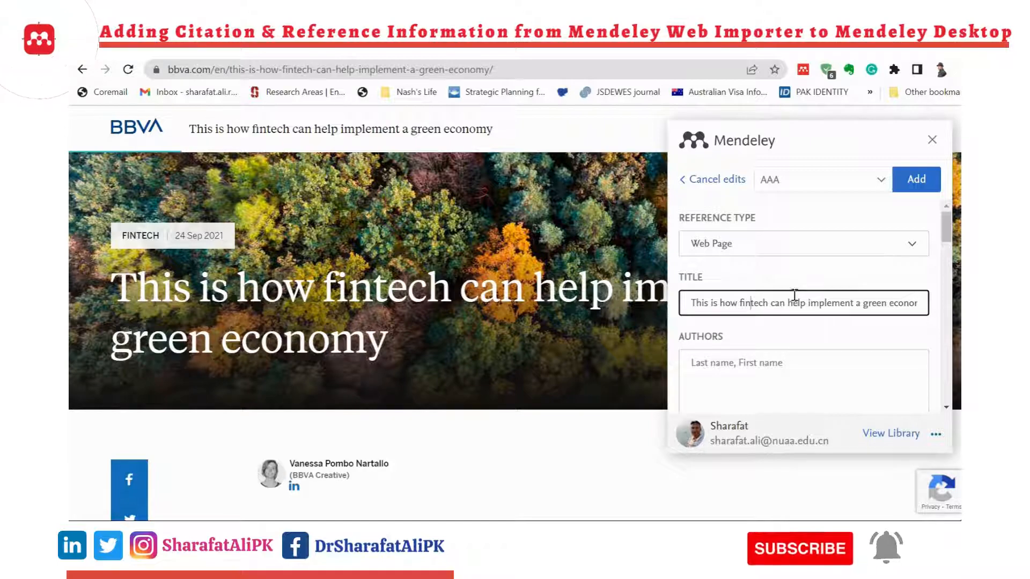
Step: Enter the article author's full name in the reference's Authors field, last name first
scroll(794, 296, "down", 2)
left_click(750, 272)
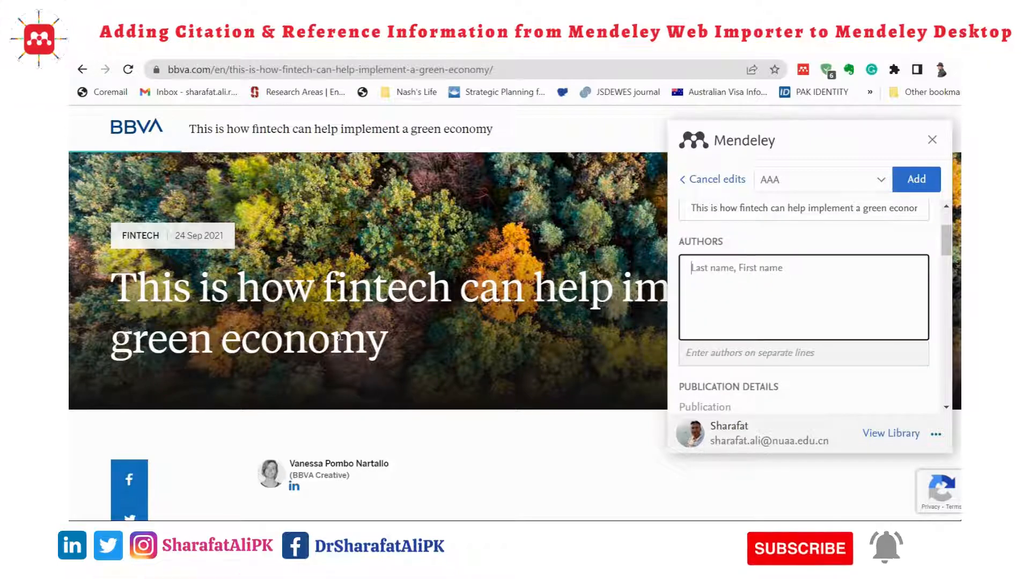
scroll(347, 331, "down", 5)
scroll(459, 319, "up", 2)
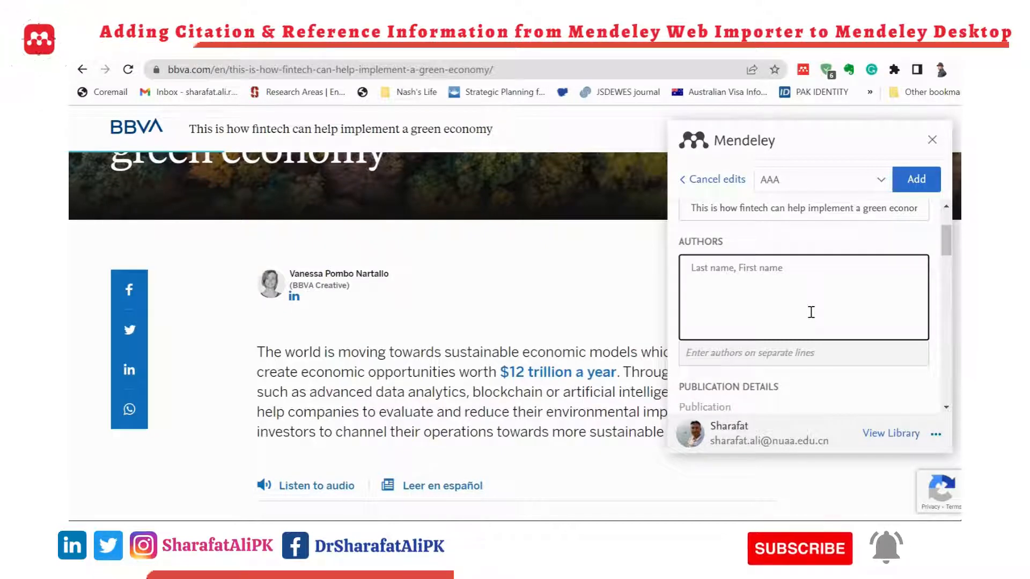
type("Nar")
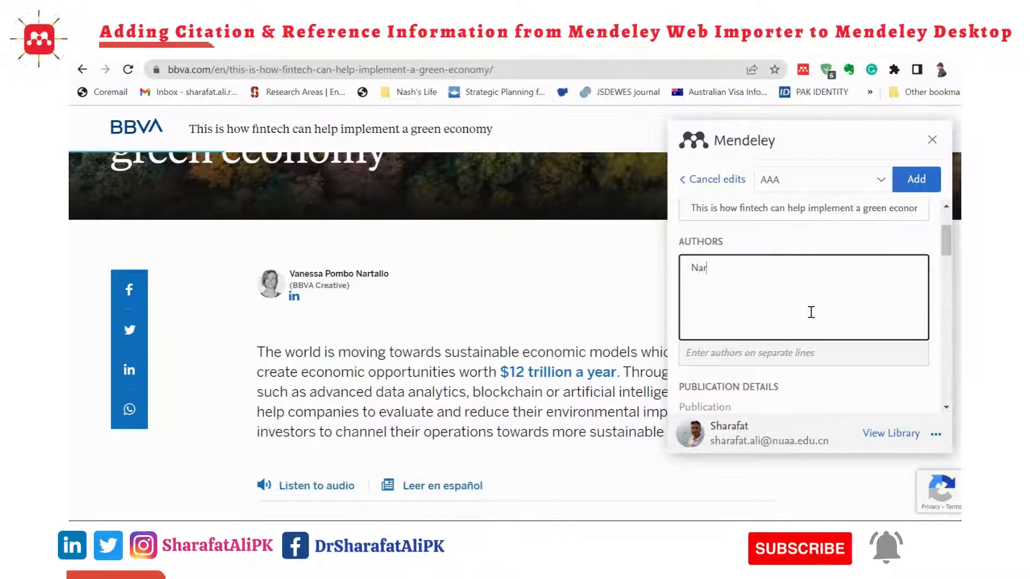
type("tallo,")
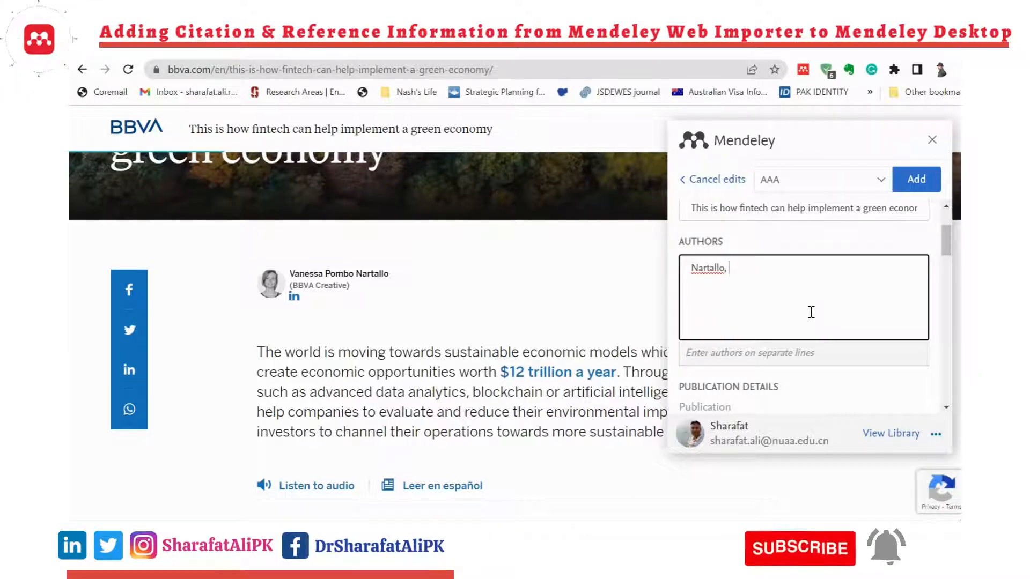
type("V")
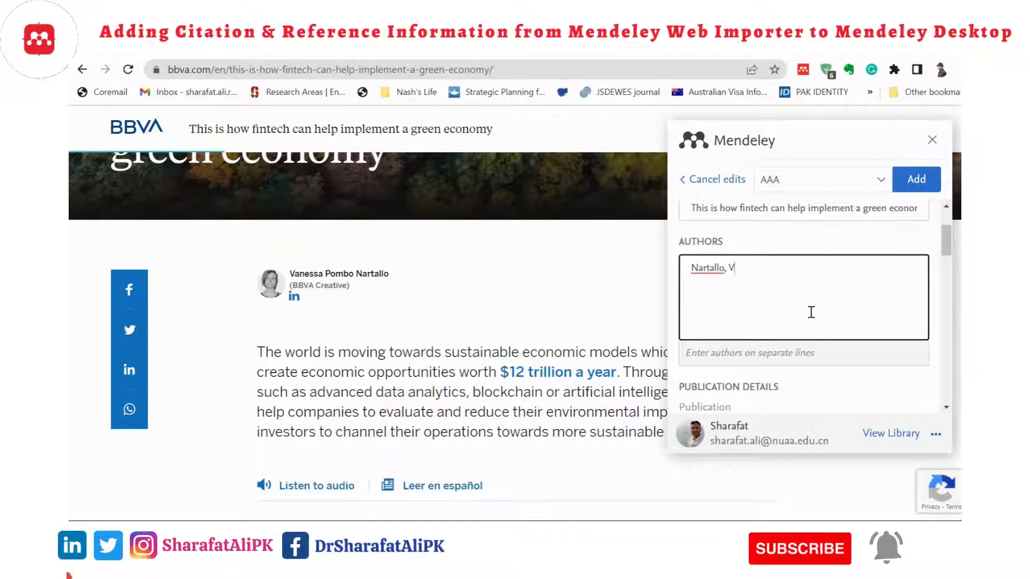
type("anessa")
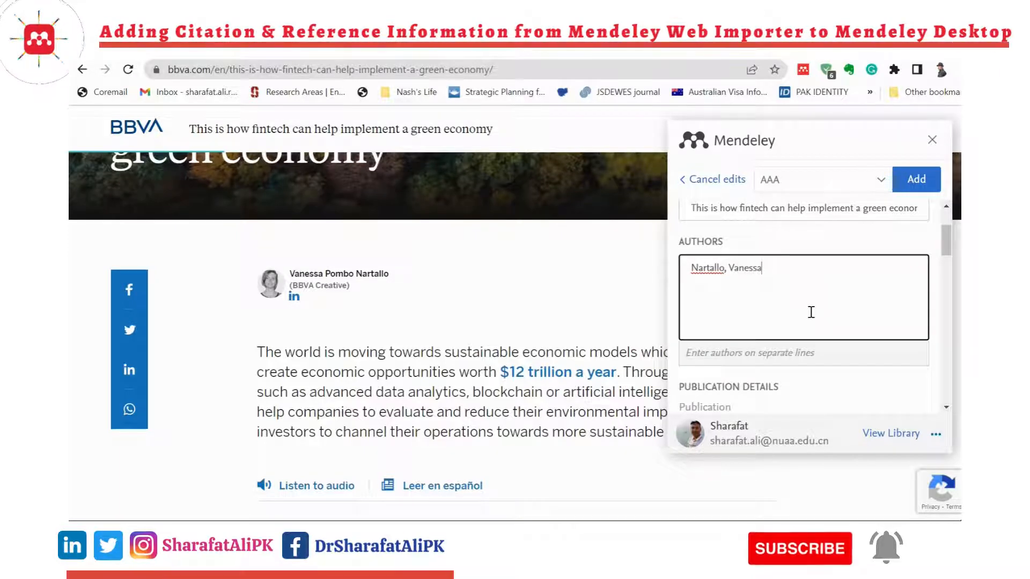
type(" Po")
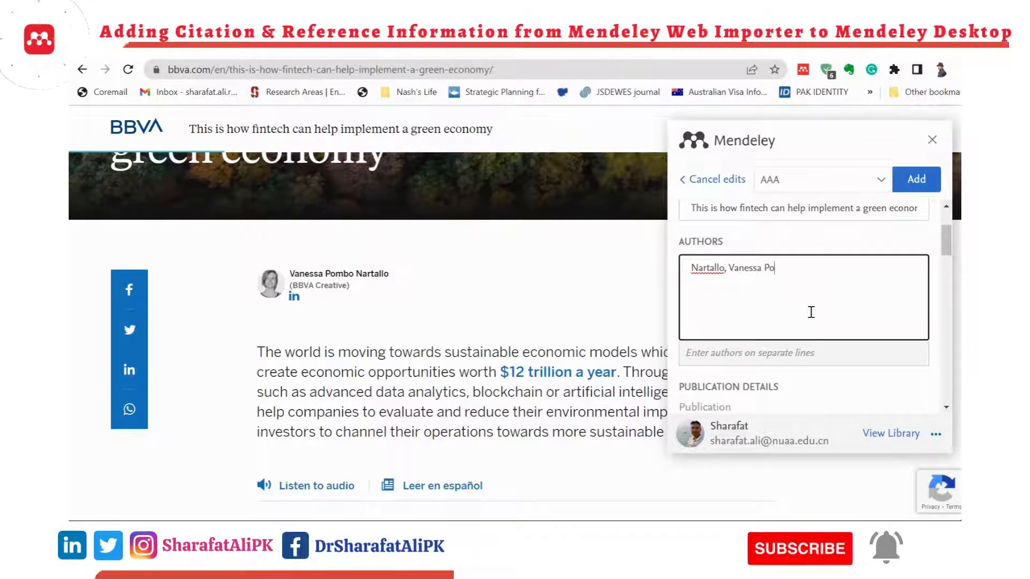
type("mbo")
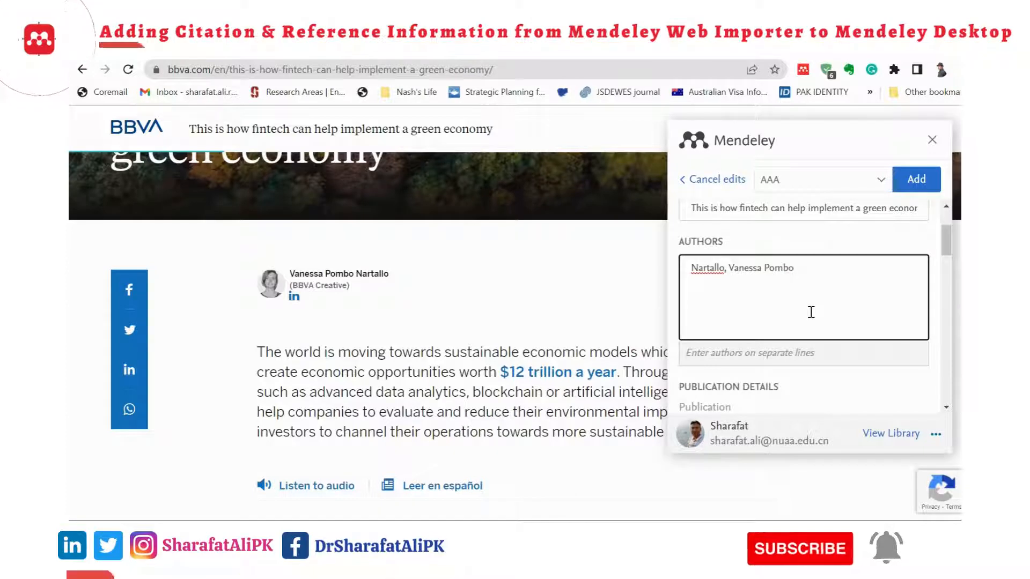
Step: Leave the reference's Publication field empty and set the publication year to 2021
scroll(799, 319, "down", 2)
left_click(748, 340)
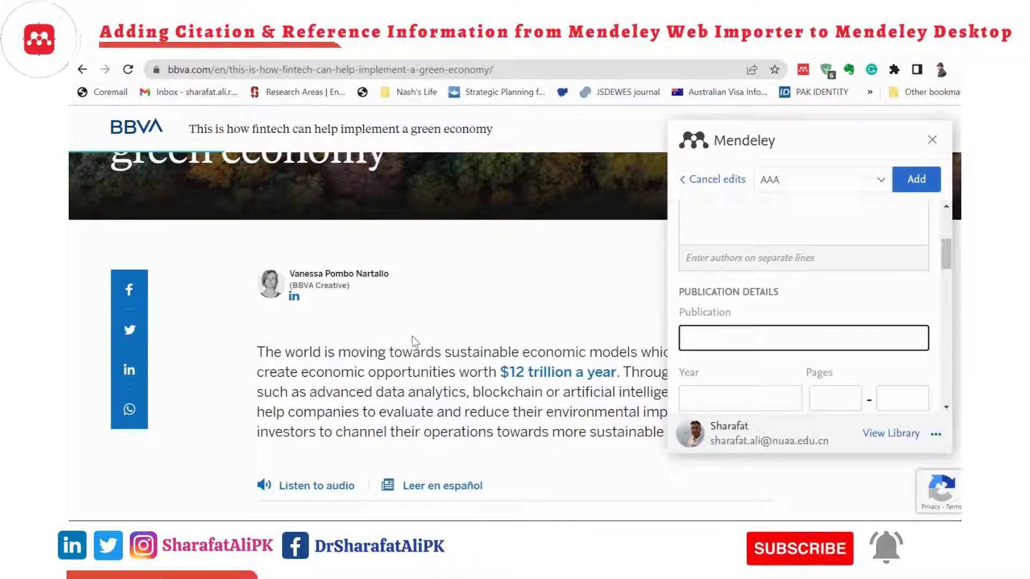
scroll(756, 279, "up", 2)
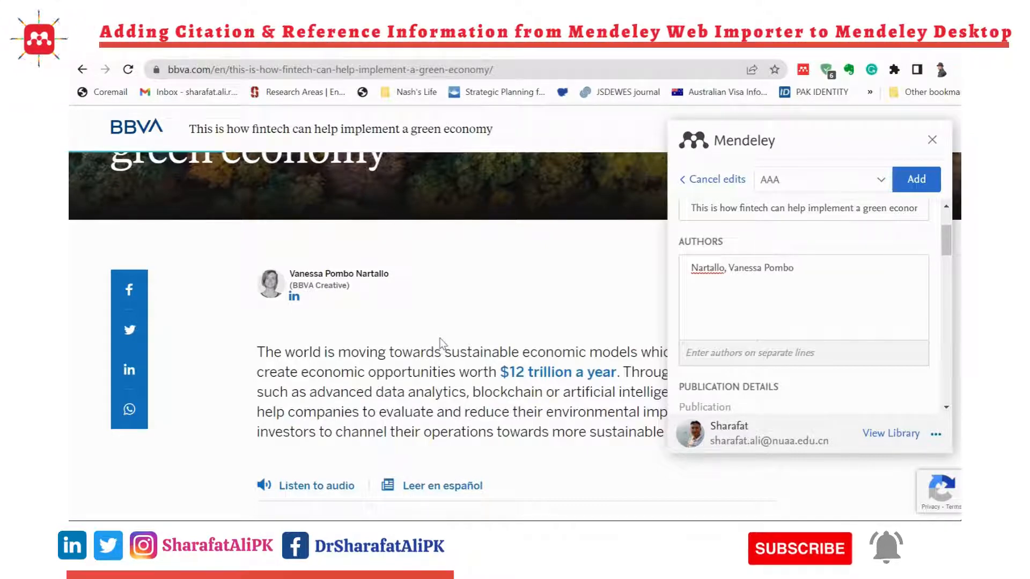
scroll(440, 344, "up", 4)
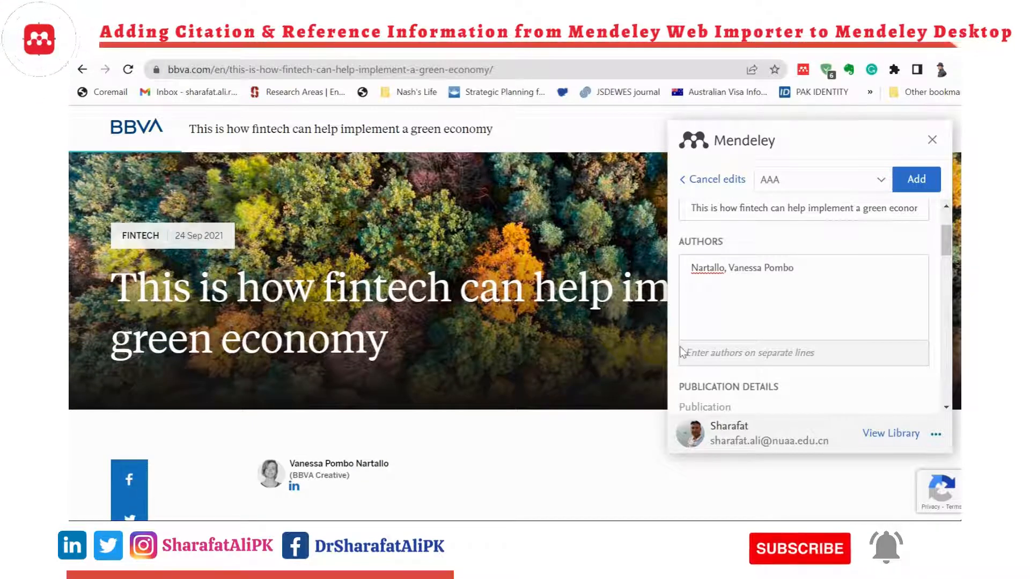
scroll(724, 332, "down", 3)
left_click(730, 243)
scroll(741, 339, "up", 2)
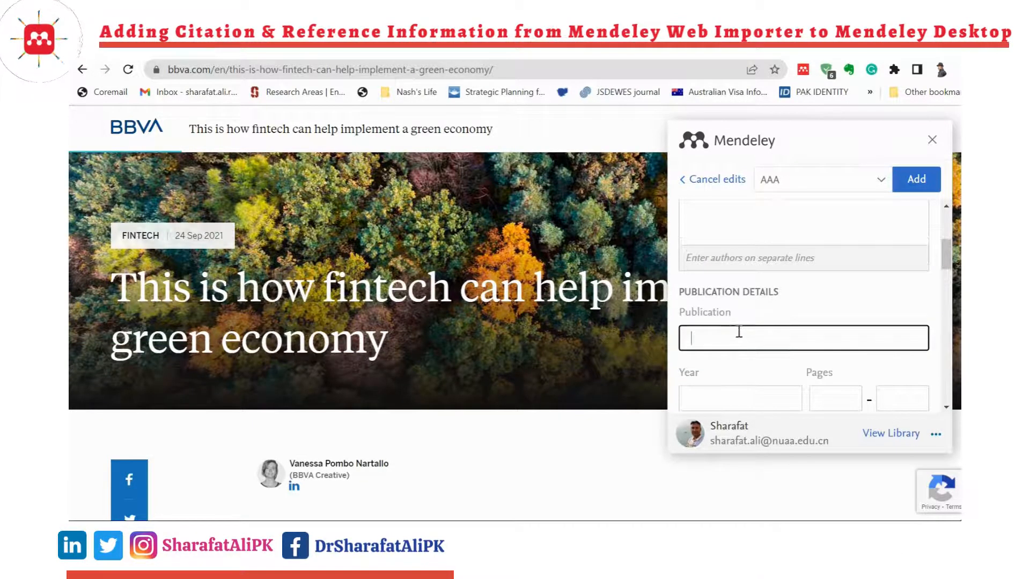
scroll(720, 390, "down", 2)
left_click(732, 303)
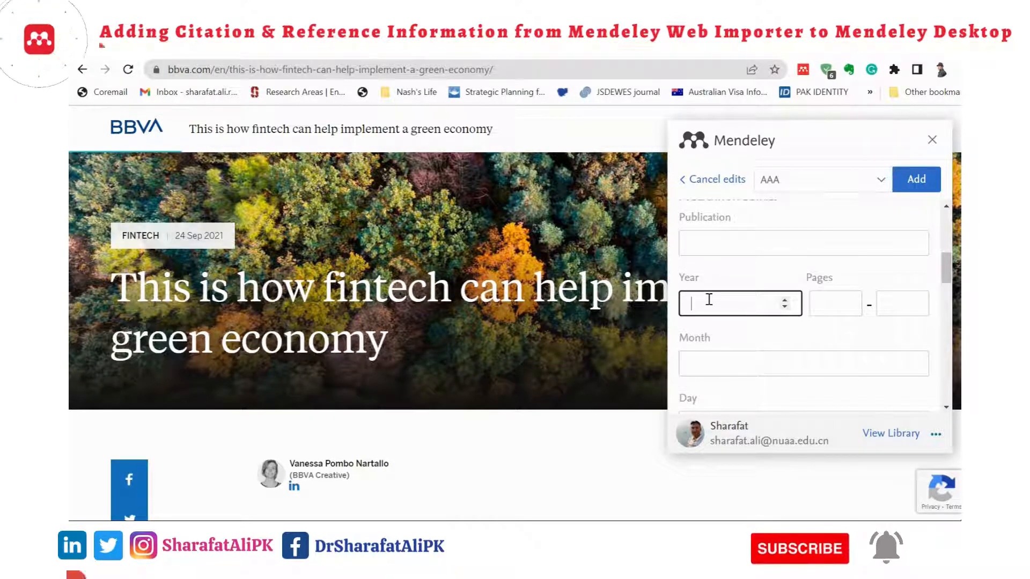
type("2")
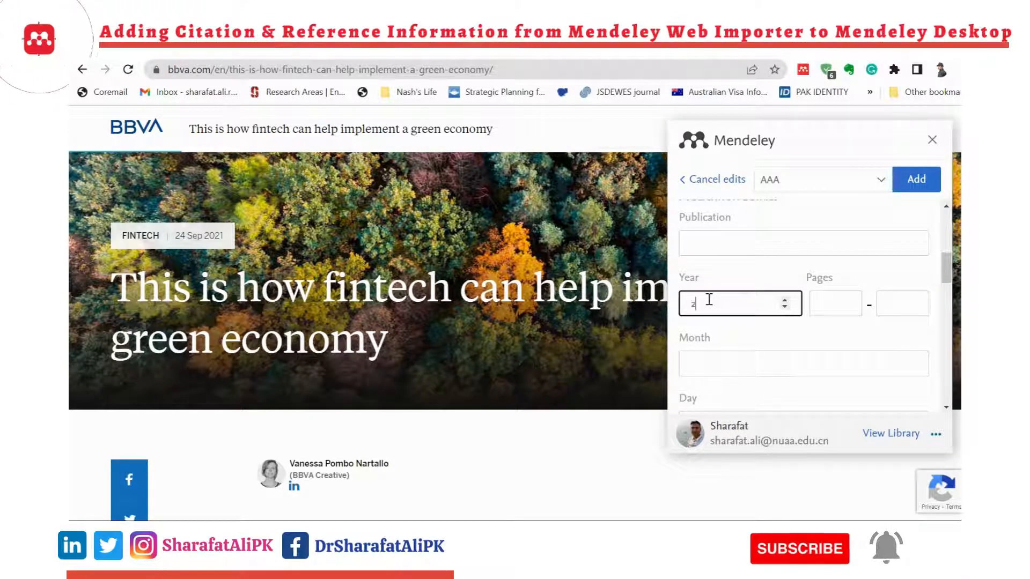
type("021")
Step: Set the reference's publication month to 9 and the day to 24
left_click(729, 370)
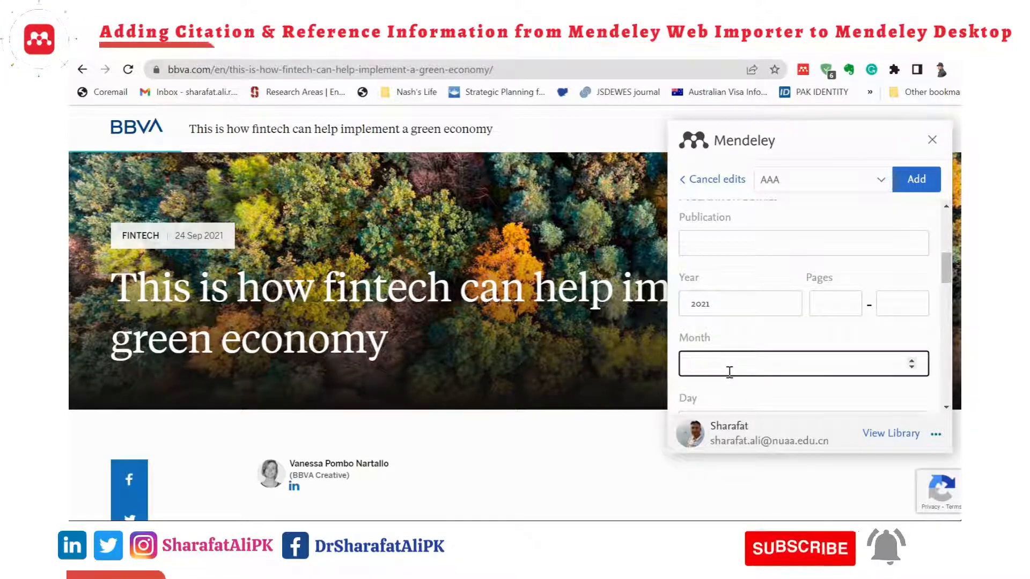
type("9")
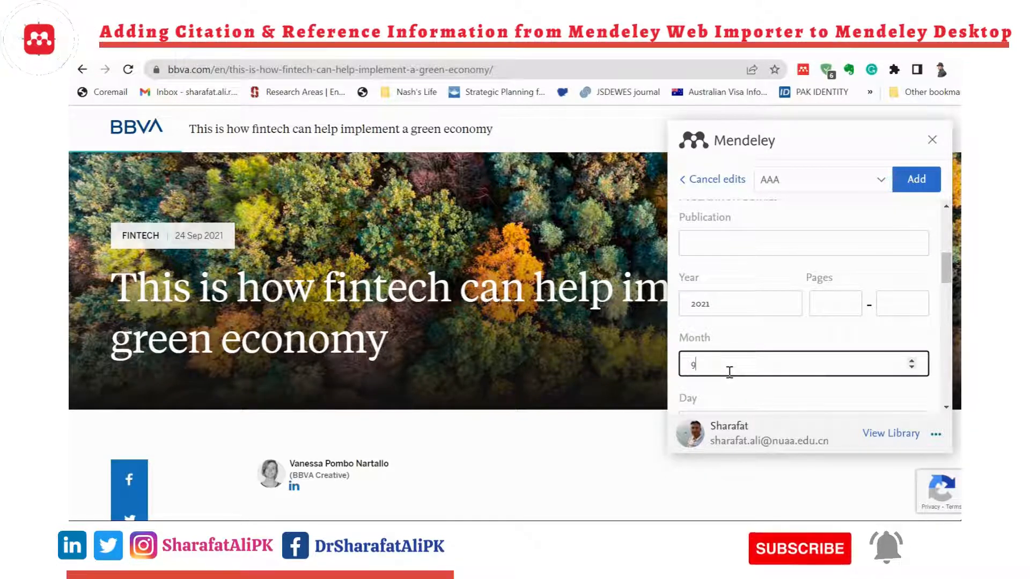
scroll(729, 372, "down", 2)
left_click(734, 339)
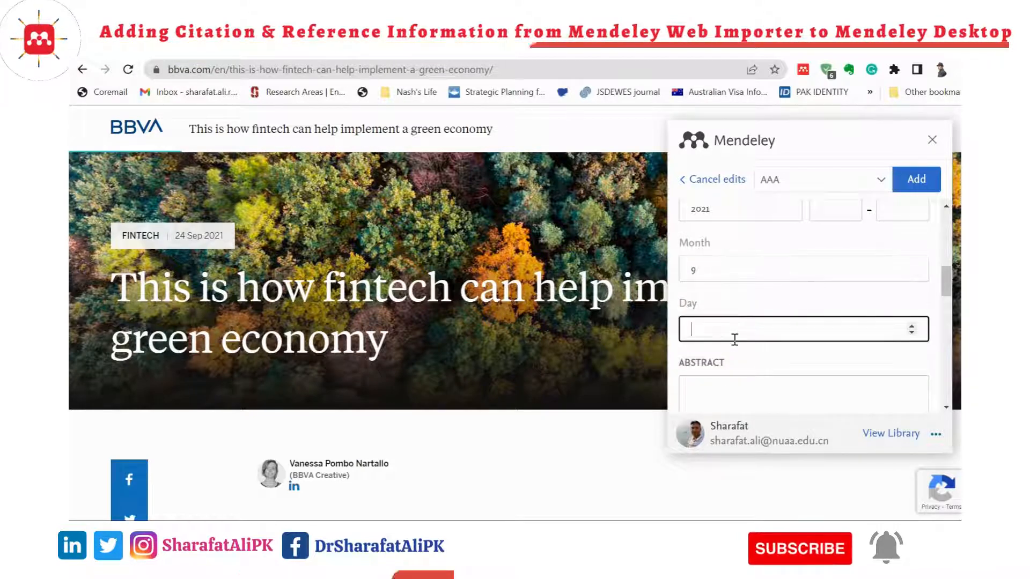
type("24")
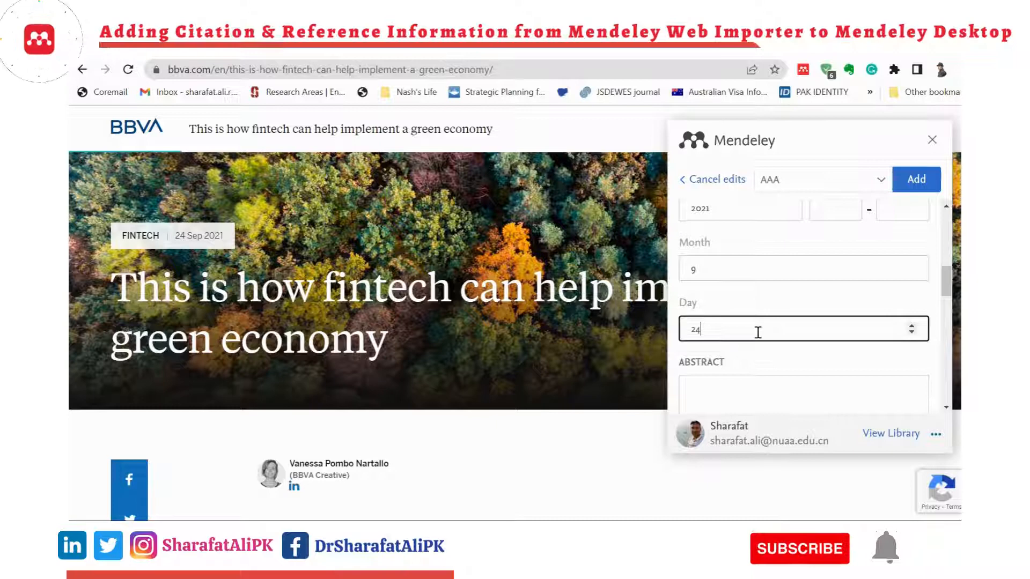
Step: Review the abstract, keywords, access date and website fields, and add the web page reference to the AAA collection
scroll(754, 327, "down", 4)
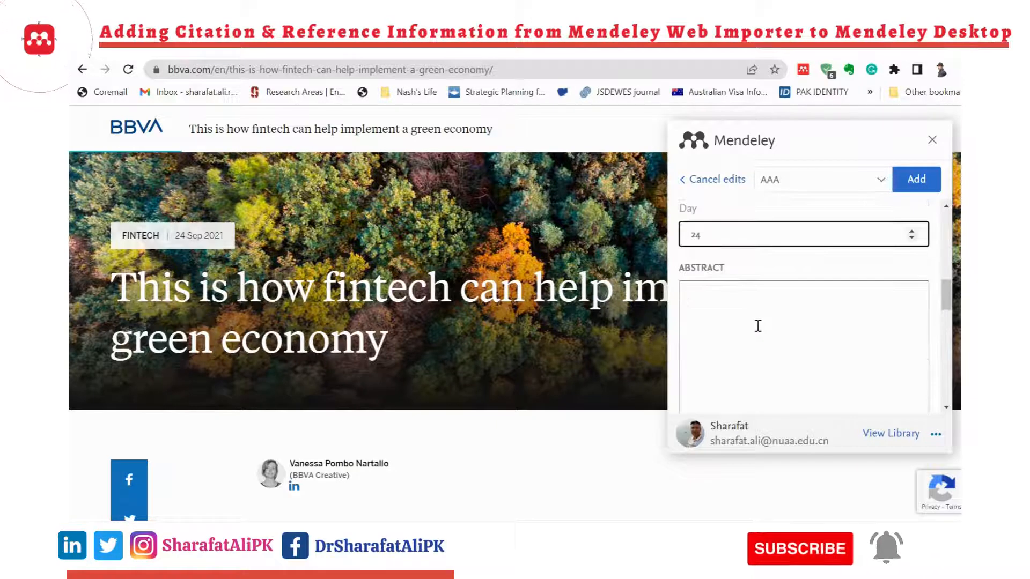
scroll(765, 326, "down", 1)
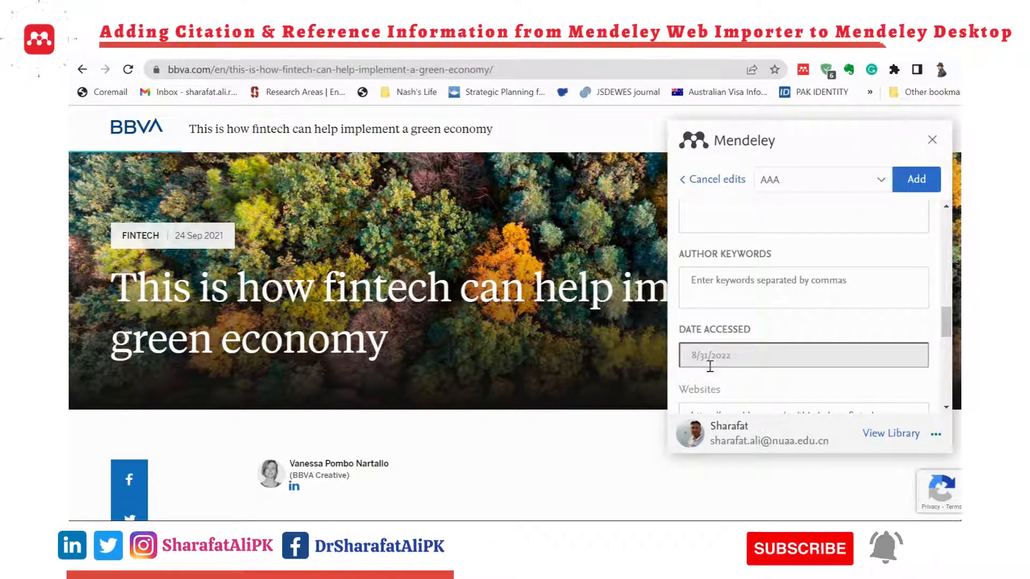
scroll(764, 340, "down", 2)
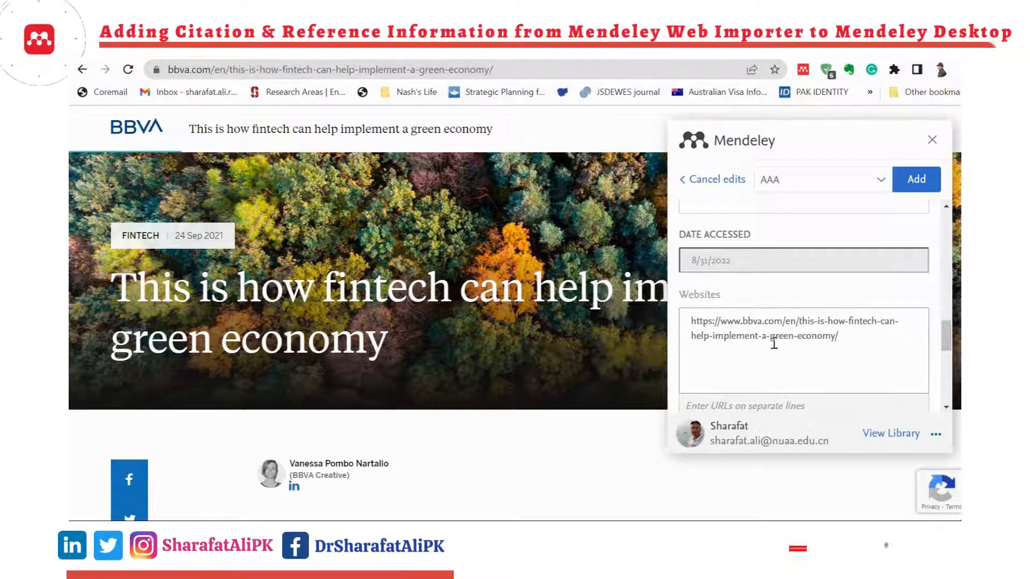
scroll(821, 300, "up", 6)
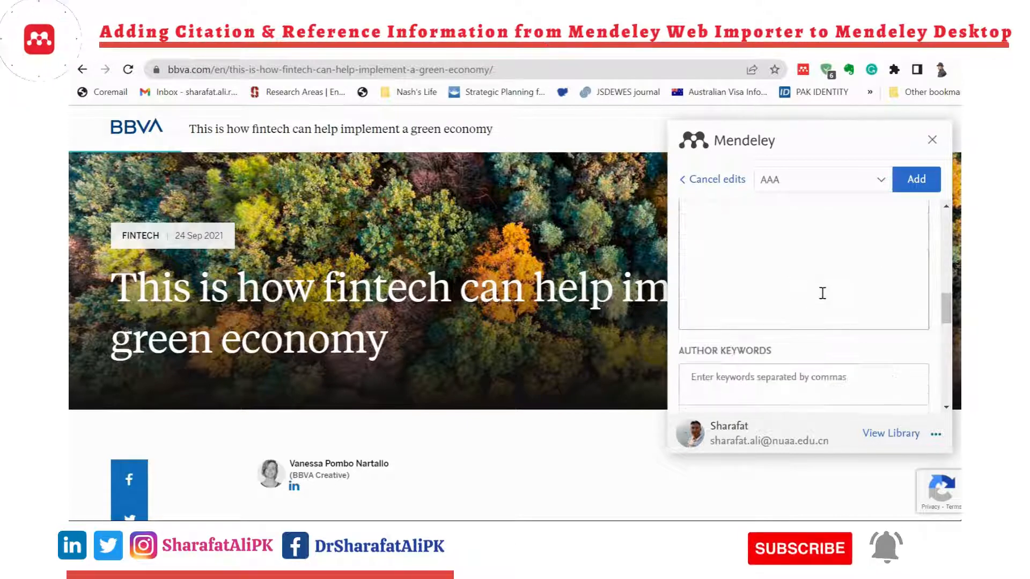
left_click(917, 188)
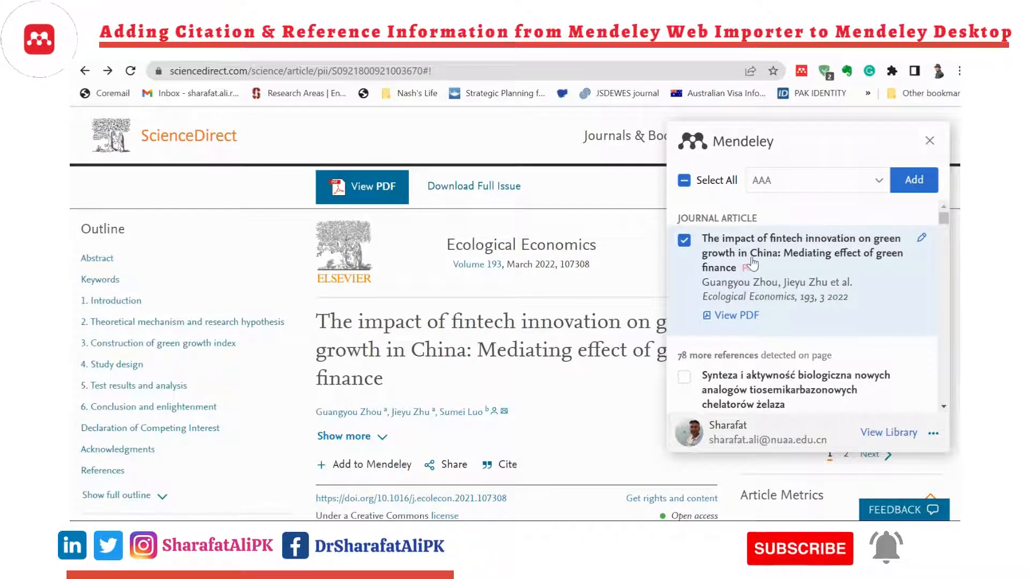
Step: Add "The impact of fintech innovation on green growth in China: Mediating effect of green finance" from ScienceDirect to the AAA collection
scroll(781, 317, "down", 2)
scroll(782, 317, "up", 2)
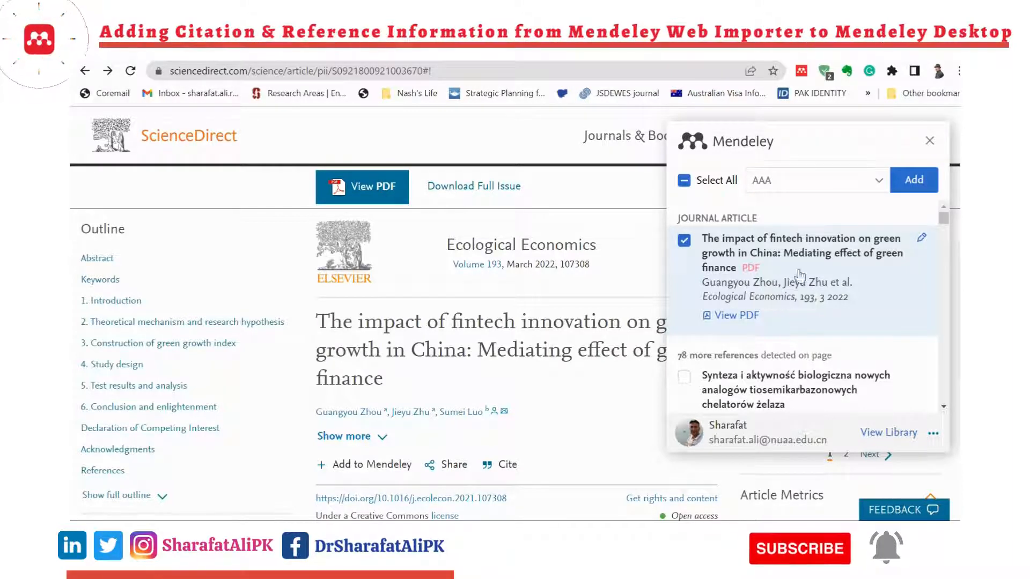
left_click(907, 185)
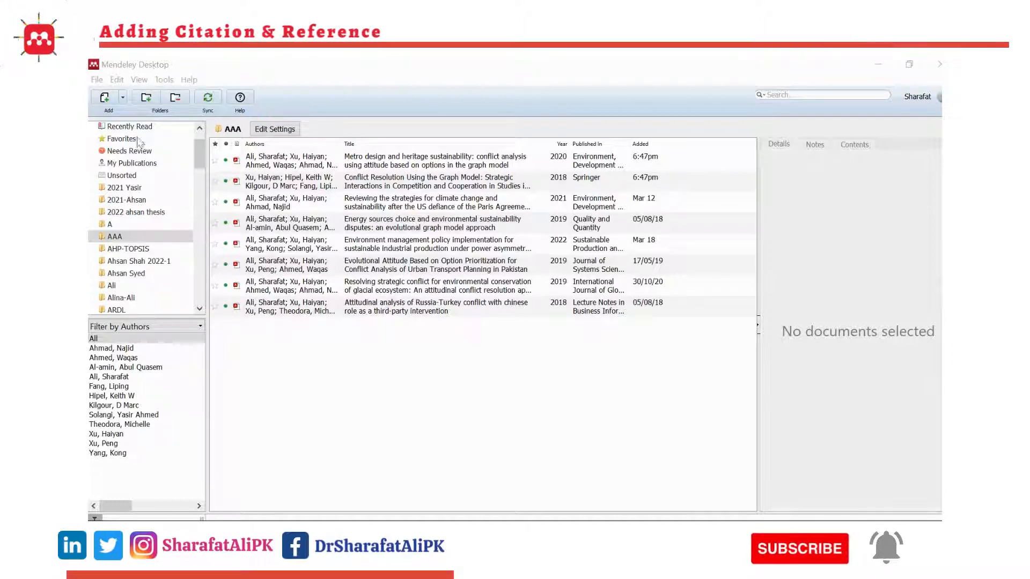
Step: Show the AAA folder in Mendeley Desktop, sync the library and dismiss the download notice
double_click(147, 237)
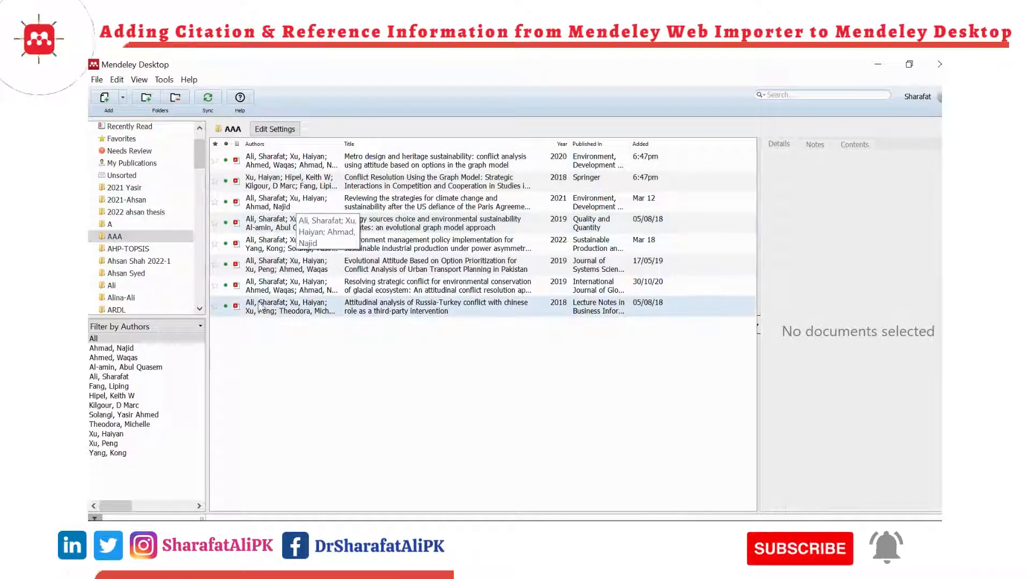
left_click(208, 99)
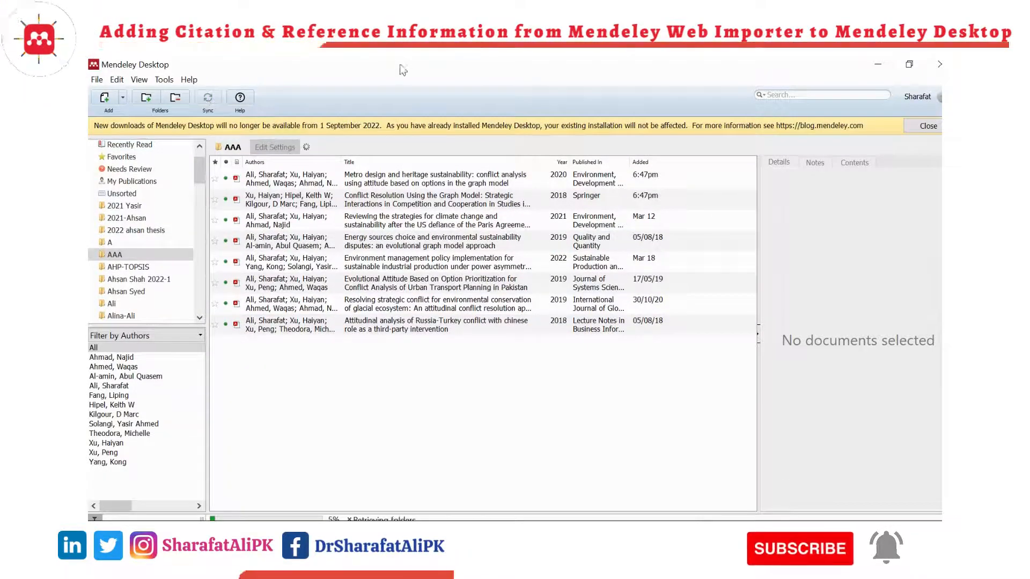
left_click(928, 126)
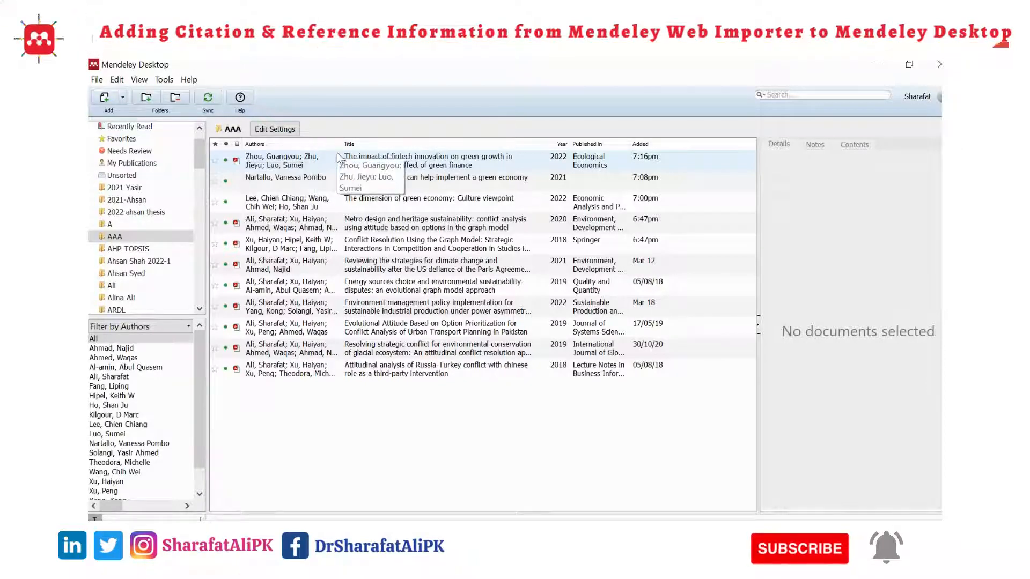
Step: Examine the imported details of the BBVA web page and "The dimension of green economy: Culture viewpoint" in the AAA folder
left_click(272, 183)
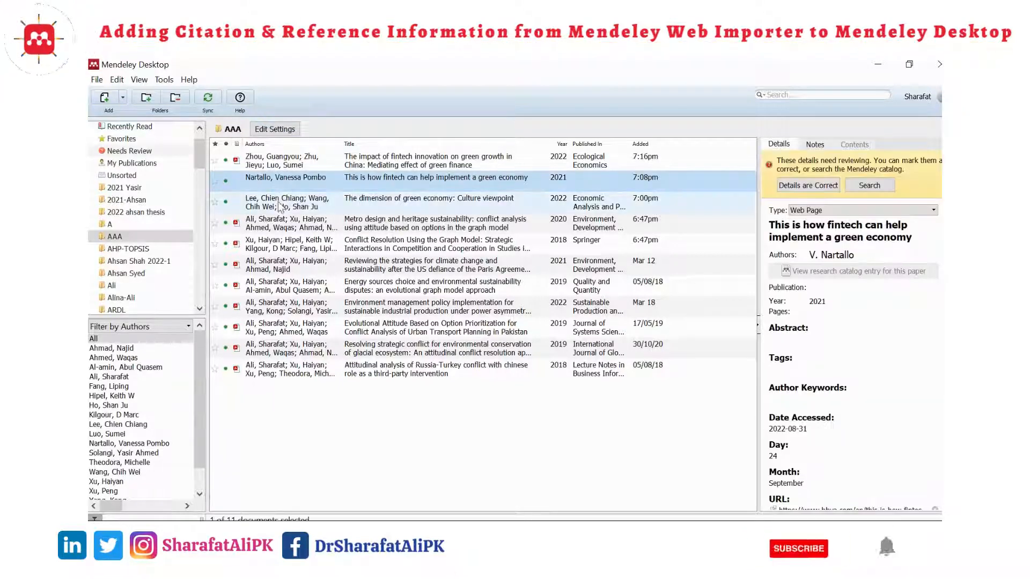
left_click(279, 206)
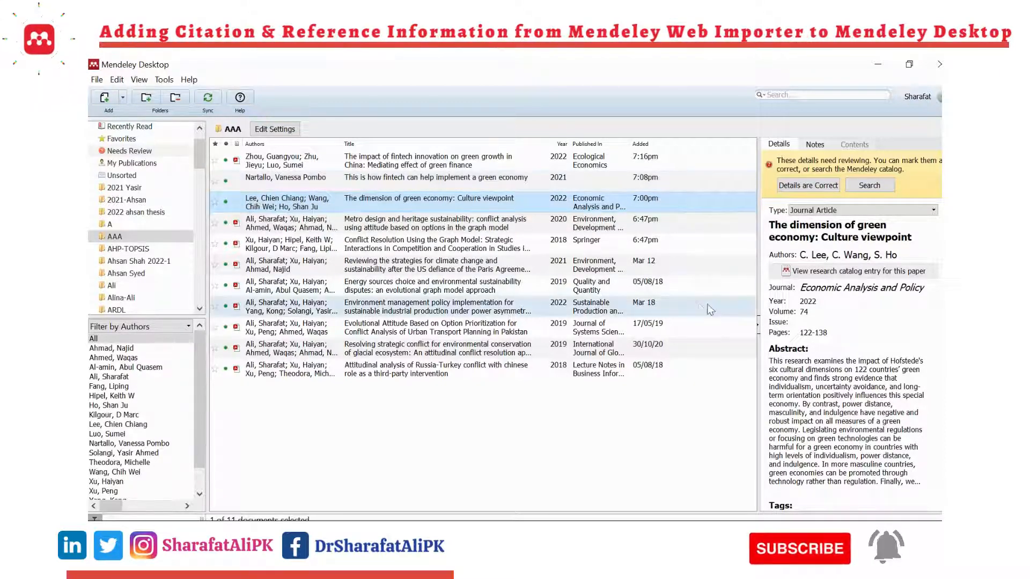
Step: Check the details of "The dimension of green economy: Culture viewpoint", plus the access date and URL of "This is how fintech can help implement a green economy"
scroll(798, 333, "down", 3)
scroll(799, 322, "up", 3)
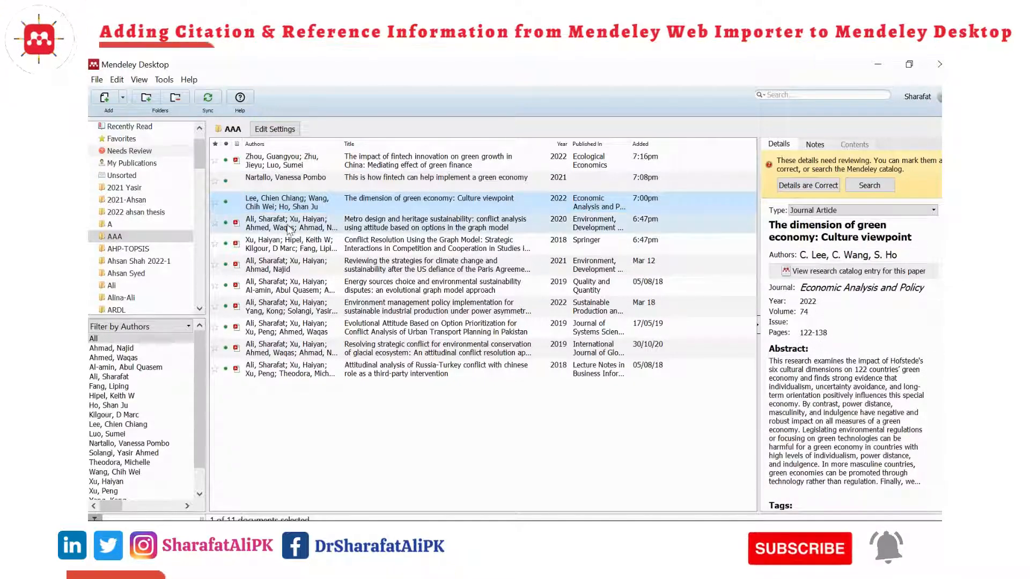
left_click(282, 183)
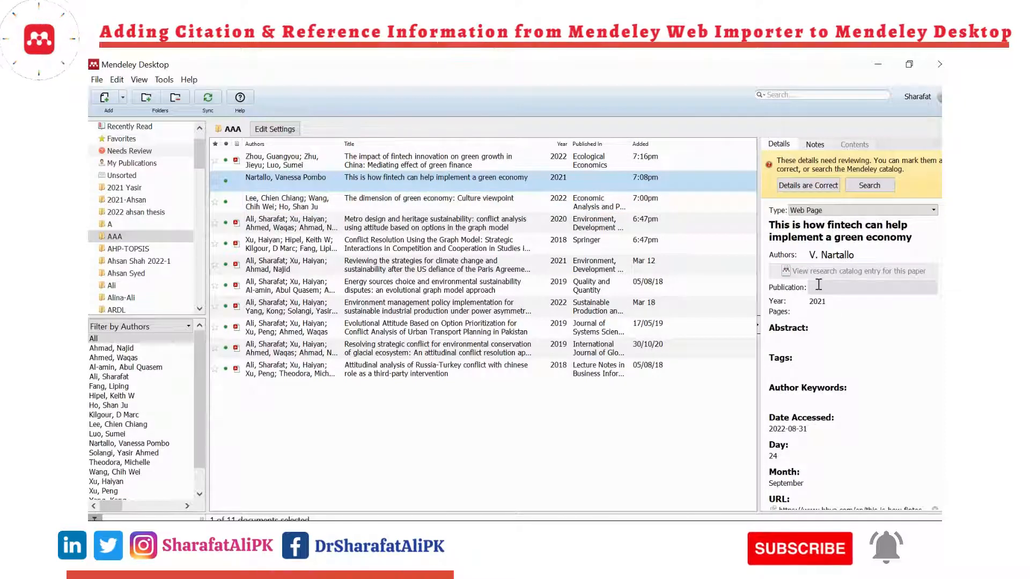
scroll(817, 354, "down", 2)
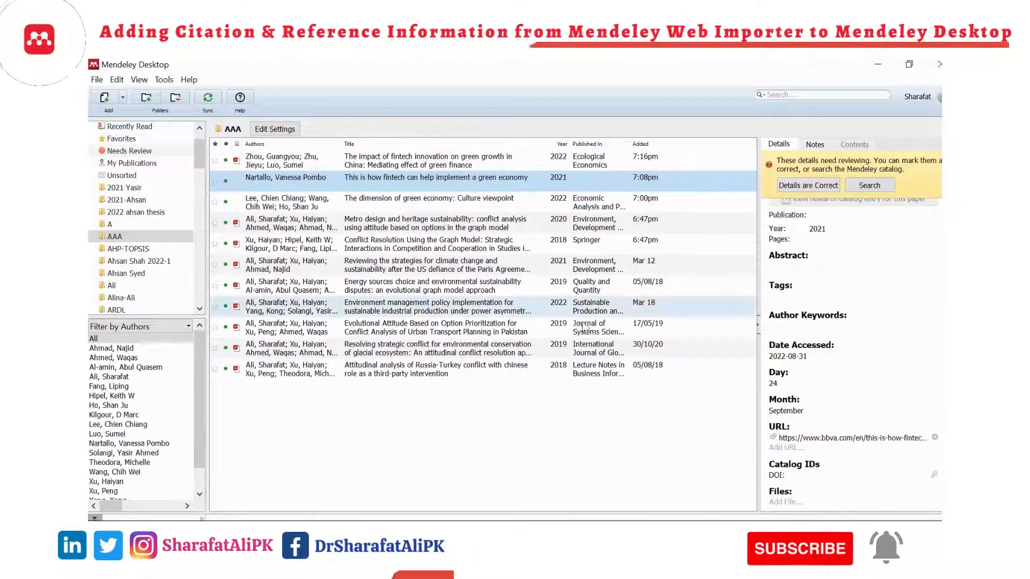
Step: Look up "The impact of fintech innovation on green growth in China" in the Mendeley catalog and mark its details as correct
left_click(312, 165)
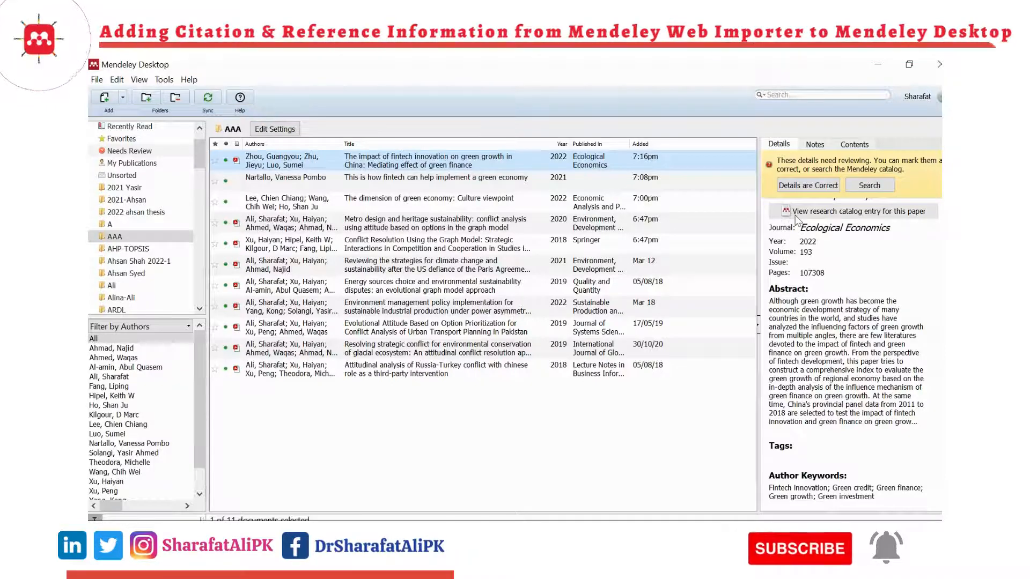
left_click(861, 187)
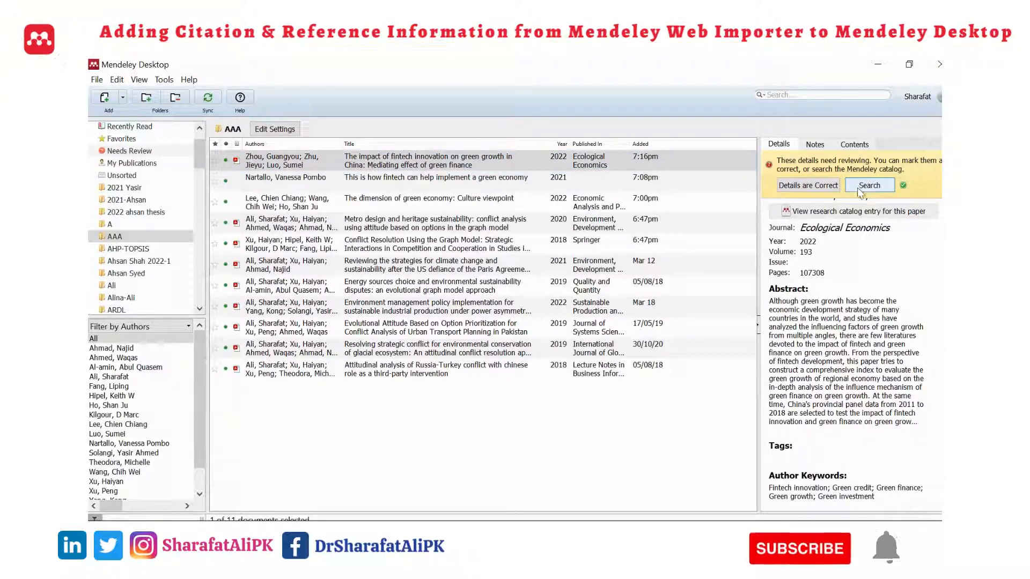
left_click(815, 188)
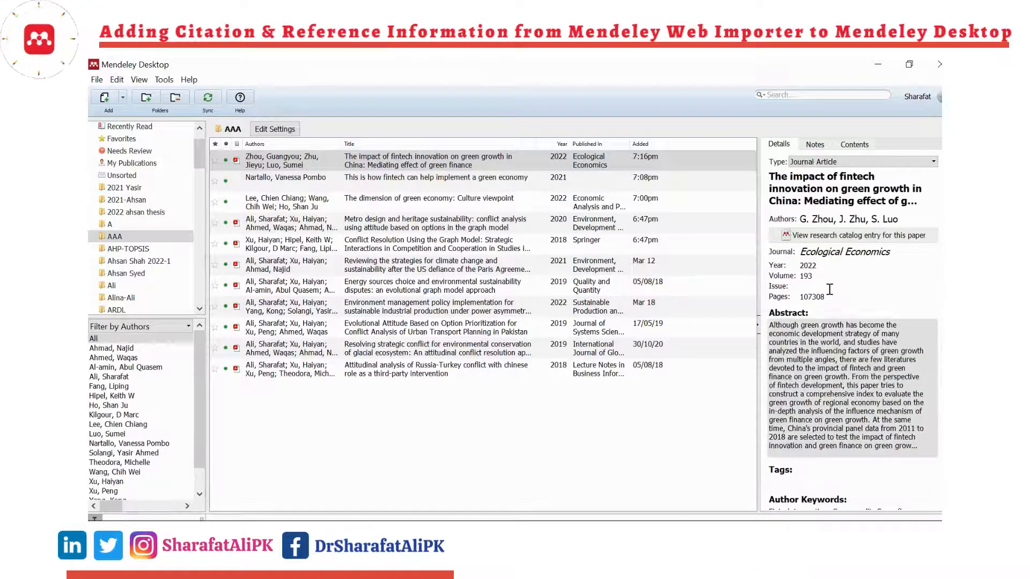